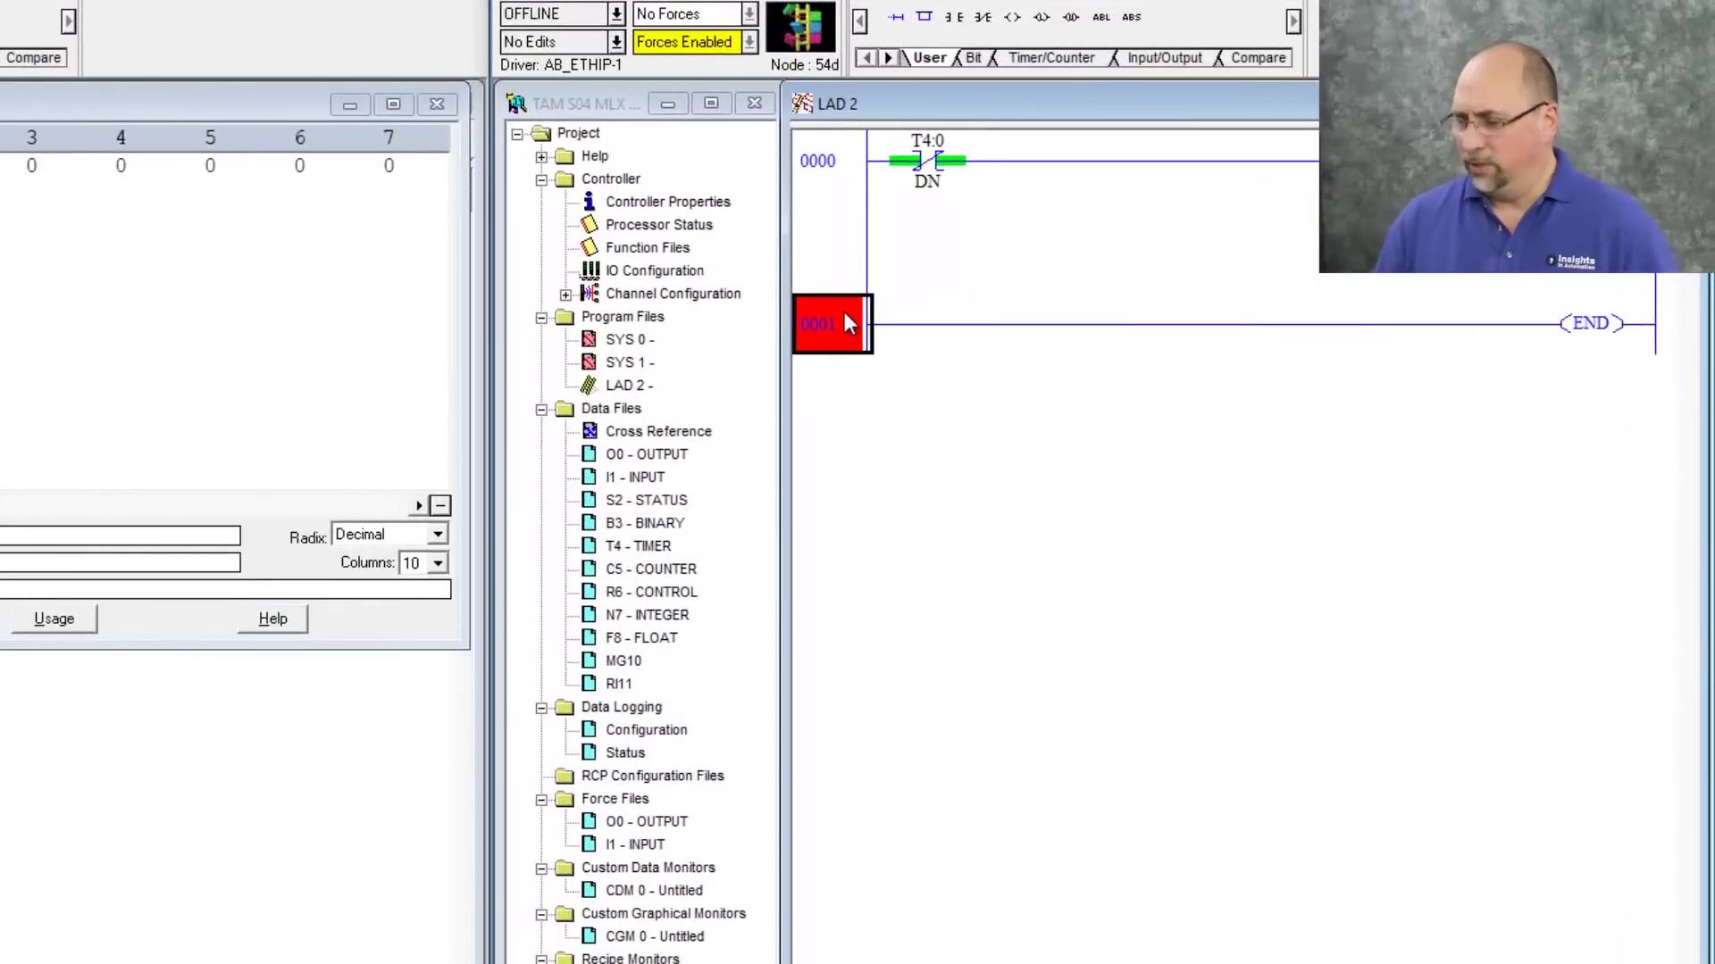
# - Place an MSG instruction on rung 0001
pyautogui.doubleClick(844, 317)
pyautogui.write('MSG')
pyautogui.press('Return')
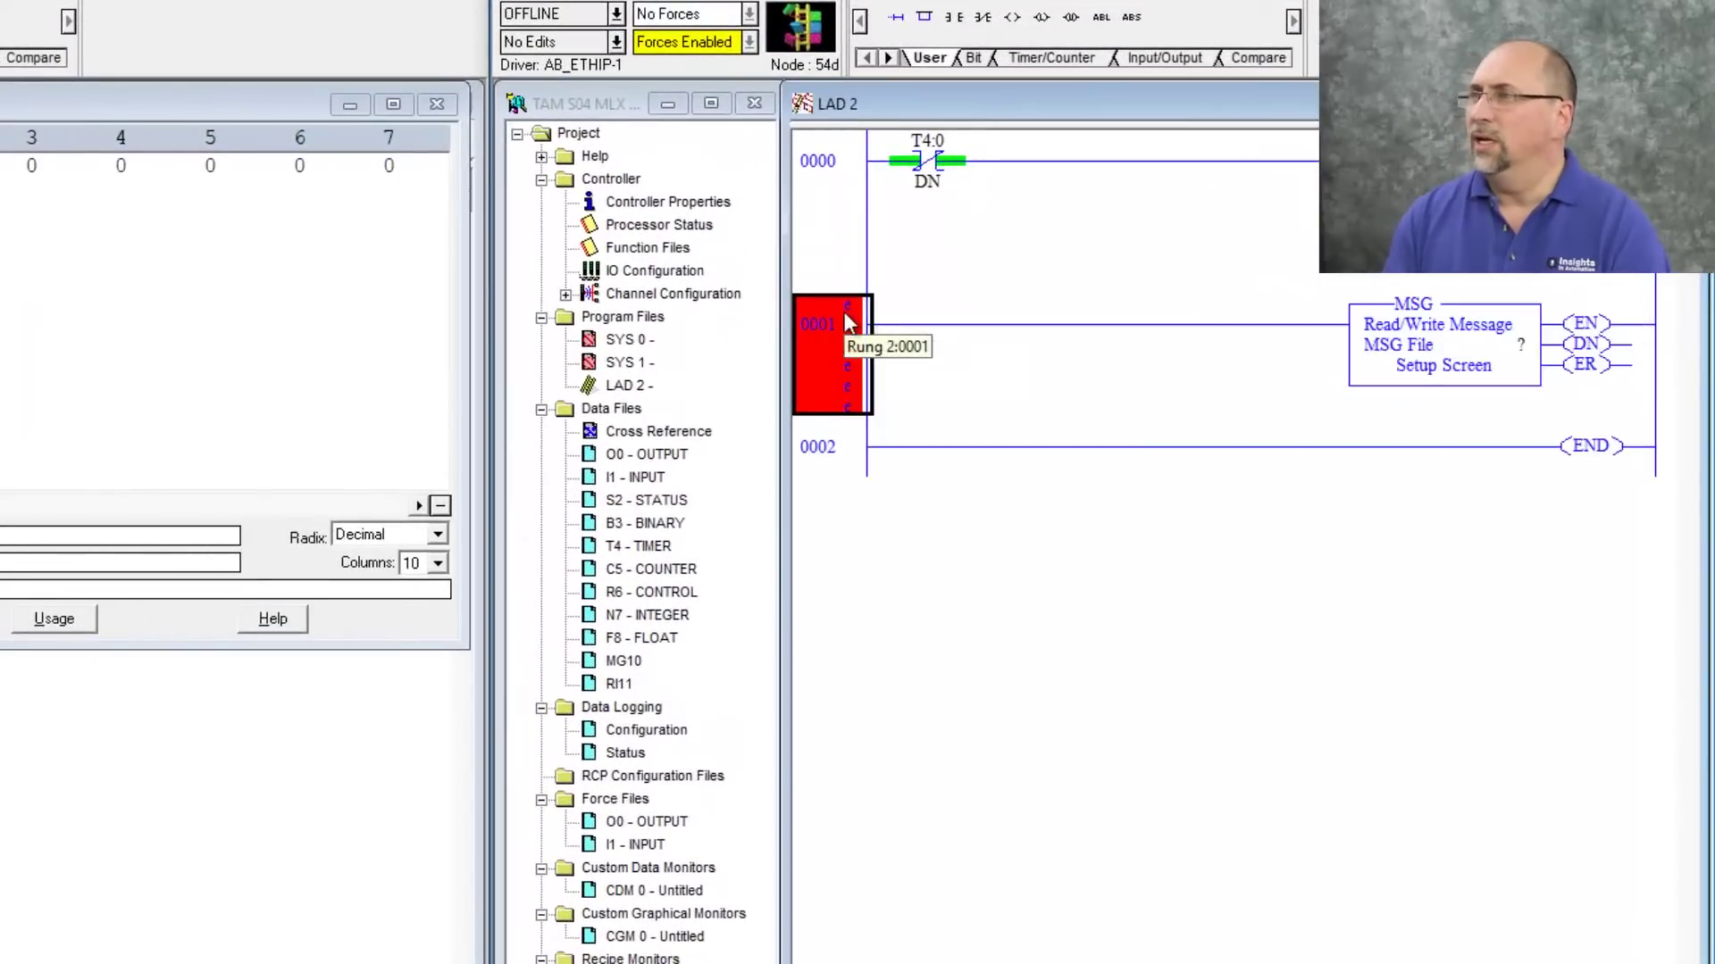
# - Assign message file MG10:100 to the MSG instruction
pyautogui.doubleClick(1496, 347)
pyautogui.write('MG')
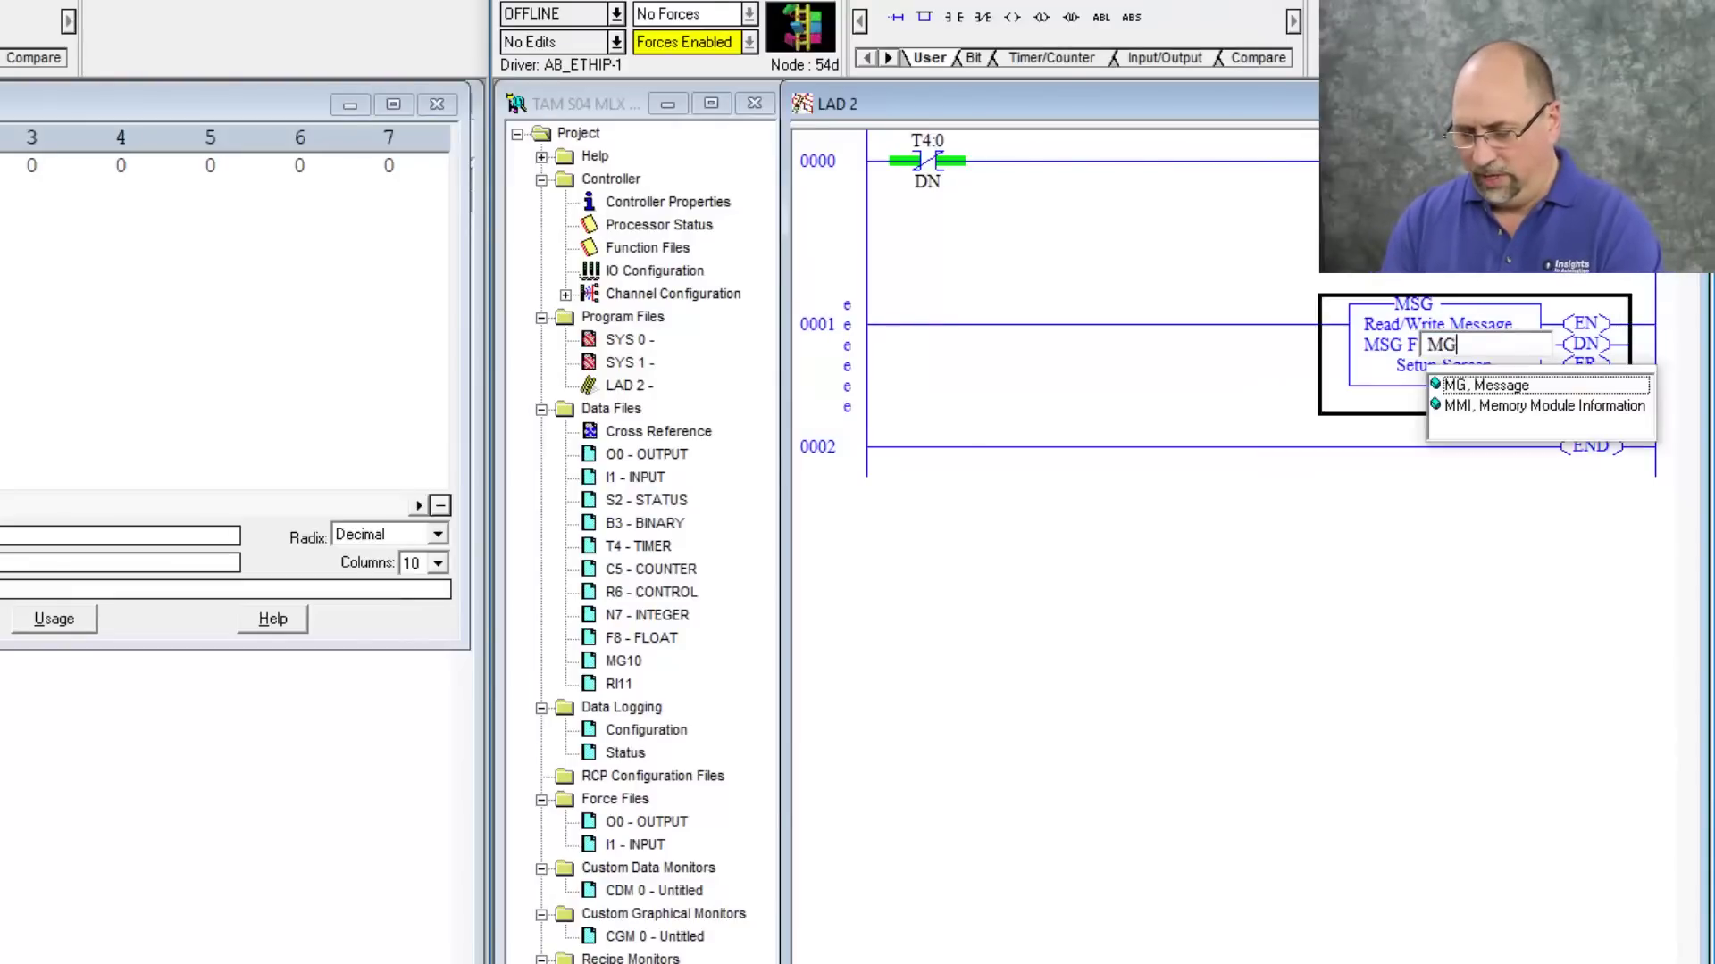
pyautogui.click(1503, 353)
pyautogui.write('10:10')
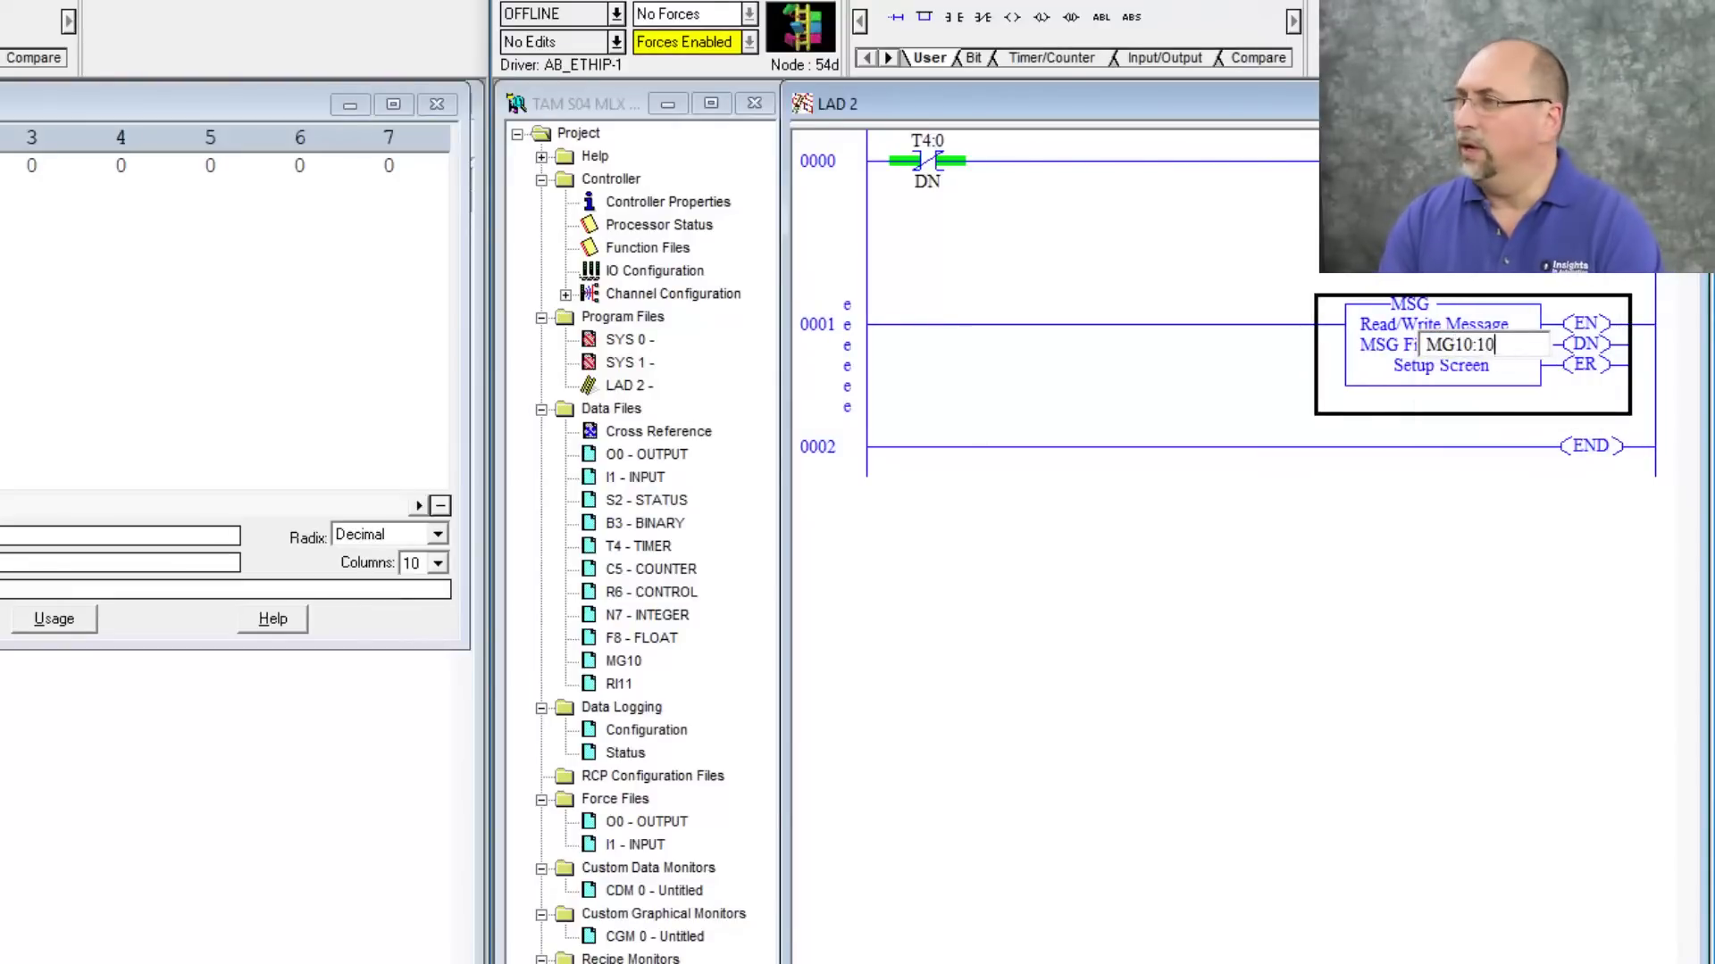
pyautogui.write(':0')
pyautogui.press('Return')
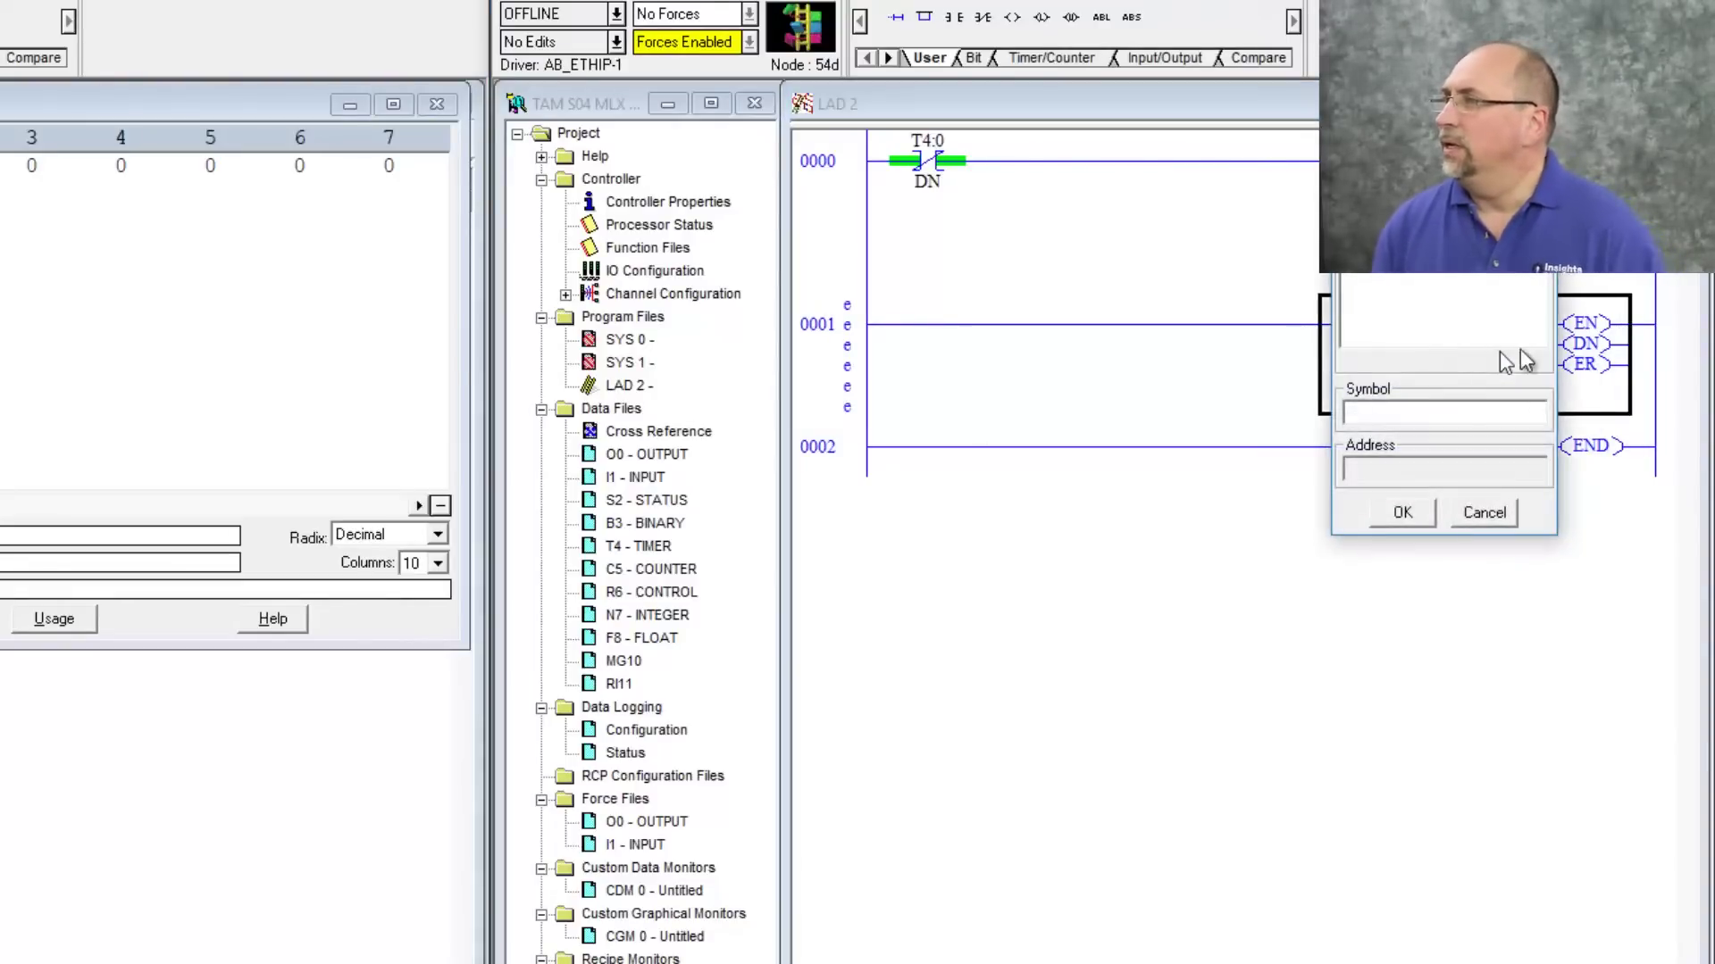
pyautogui.click(1402, 512)
# - Set the message to Channel 1 with the 500CPU Write command
pyautogui.click(900, 407)
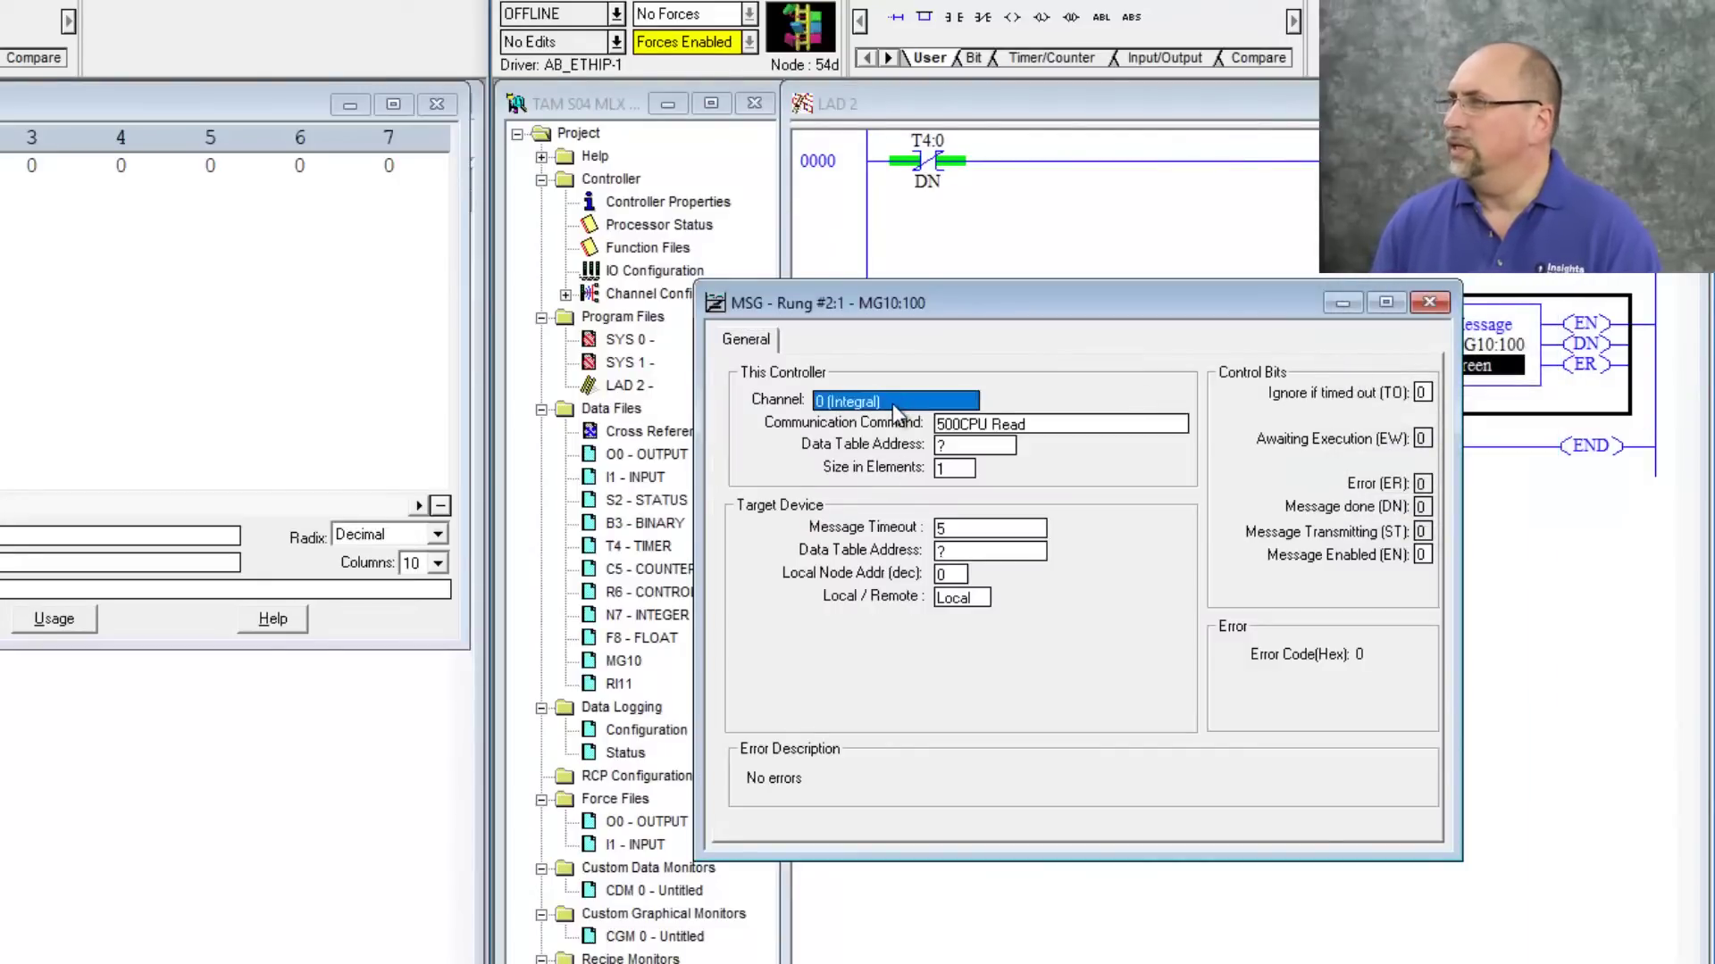
pyautogui.click(902, 407)
pyautogui.click(904, 444)
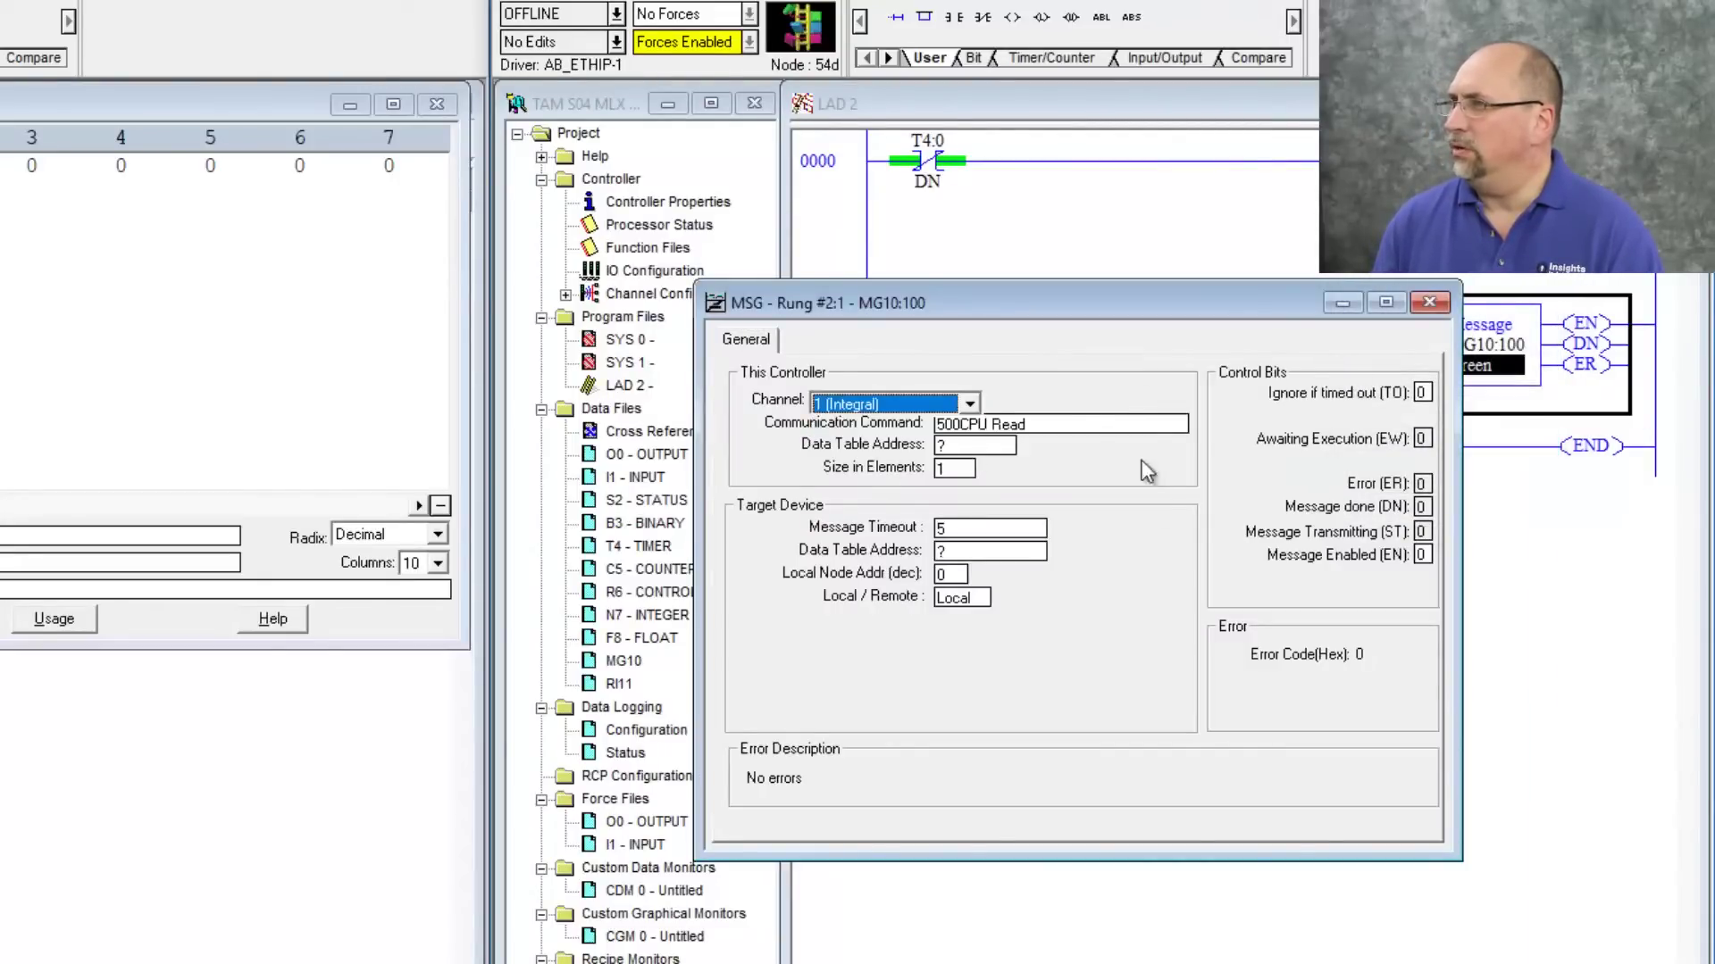
pyautogui.click(1077, 421)
pyautogui.click(1074, 429)
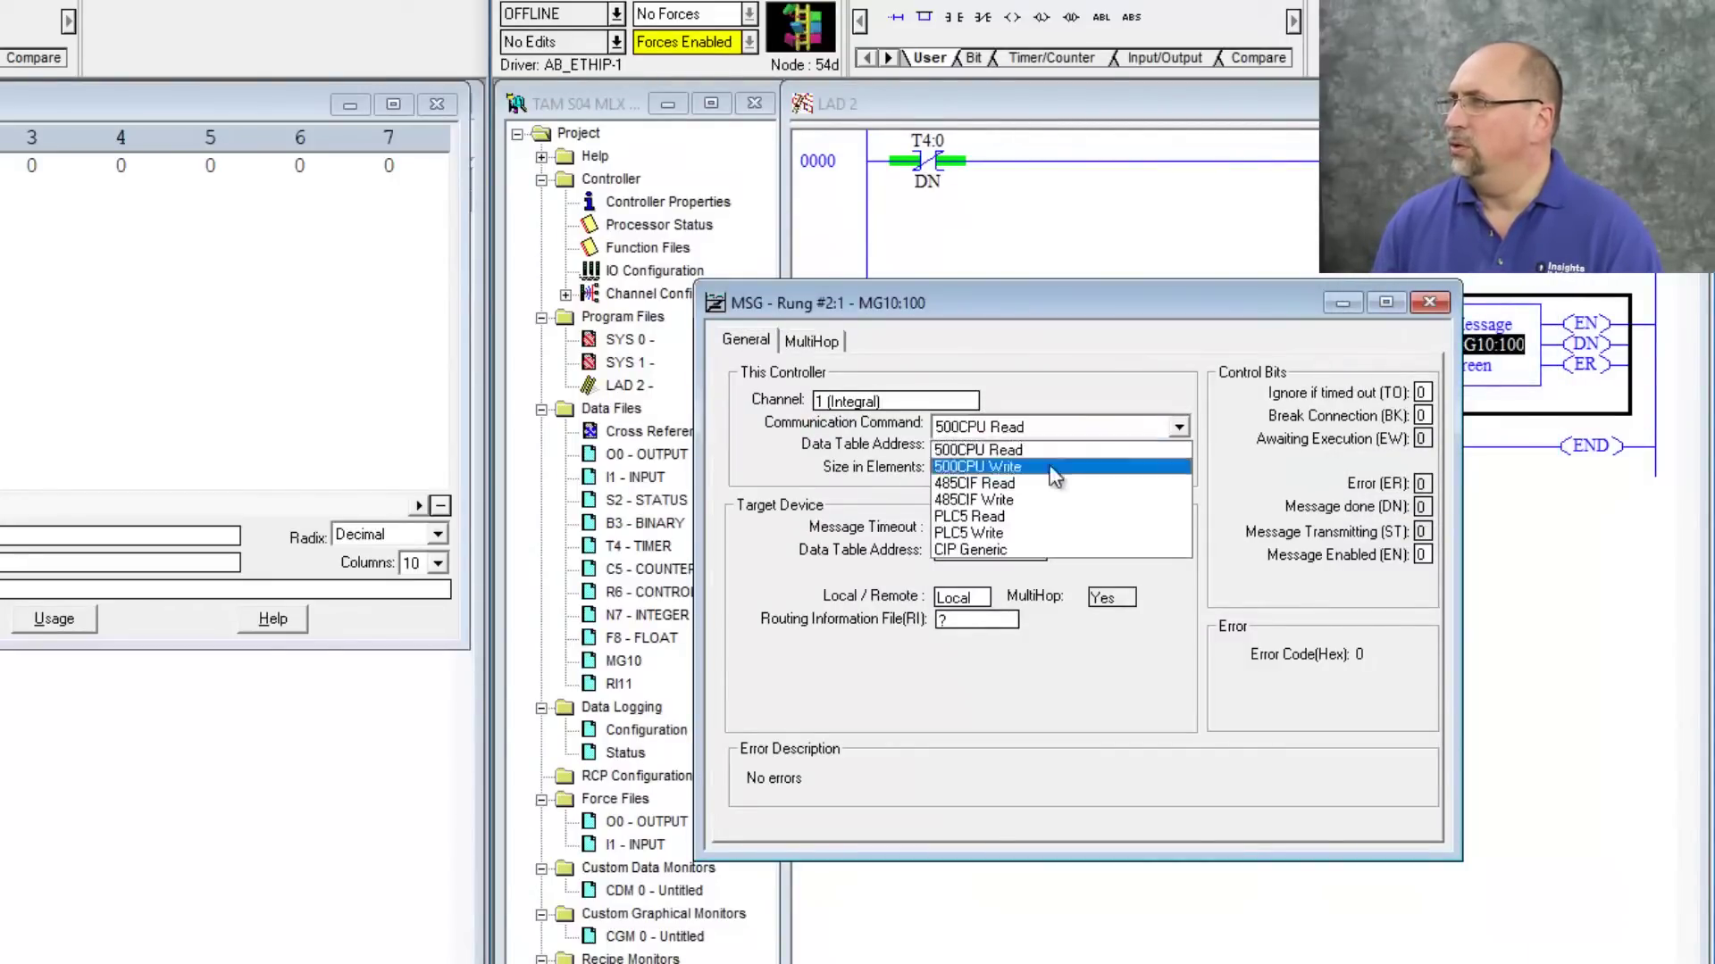
pyautogui.click(1048, 468)
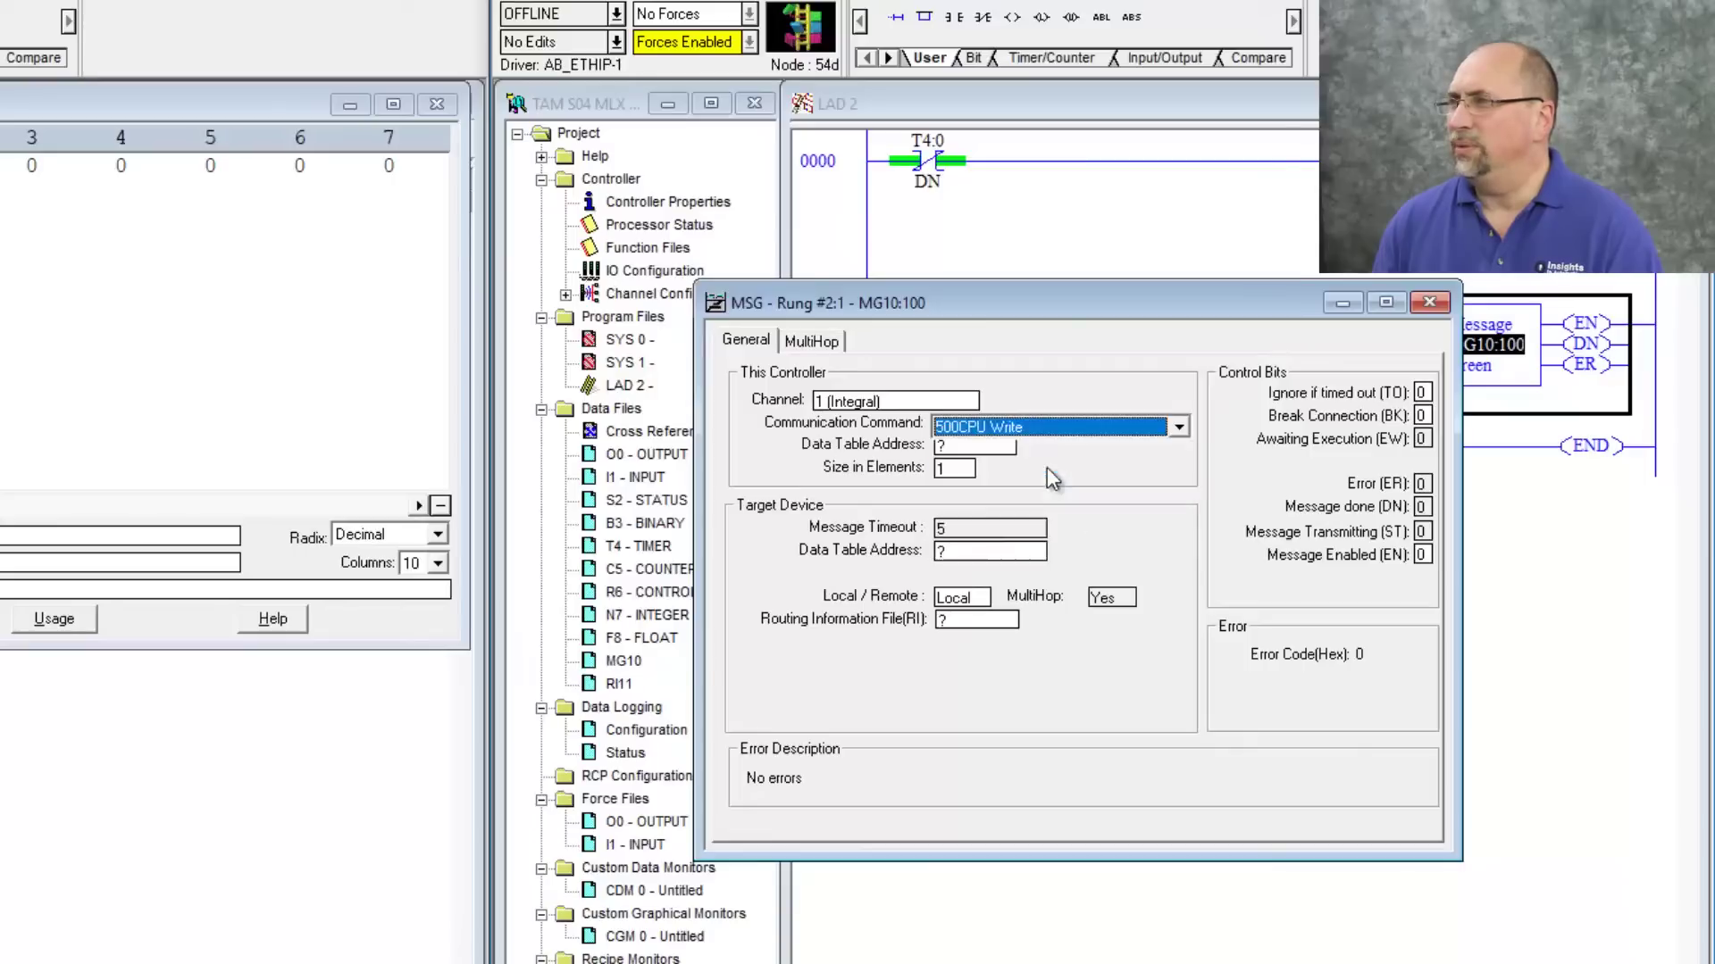
# - Write 3 elements from local N7:0 to target N7:0 using routing file RI11:0
pyautogui.click(990, 446)
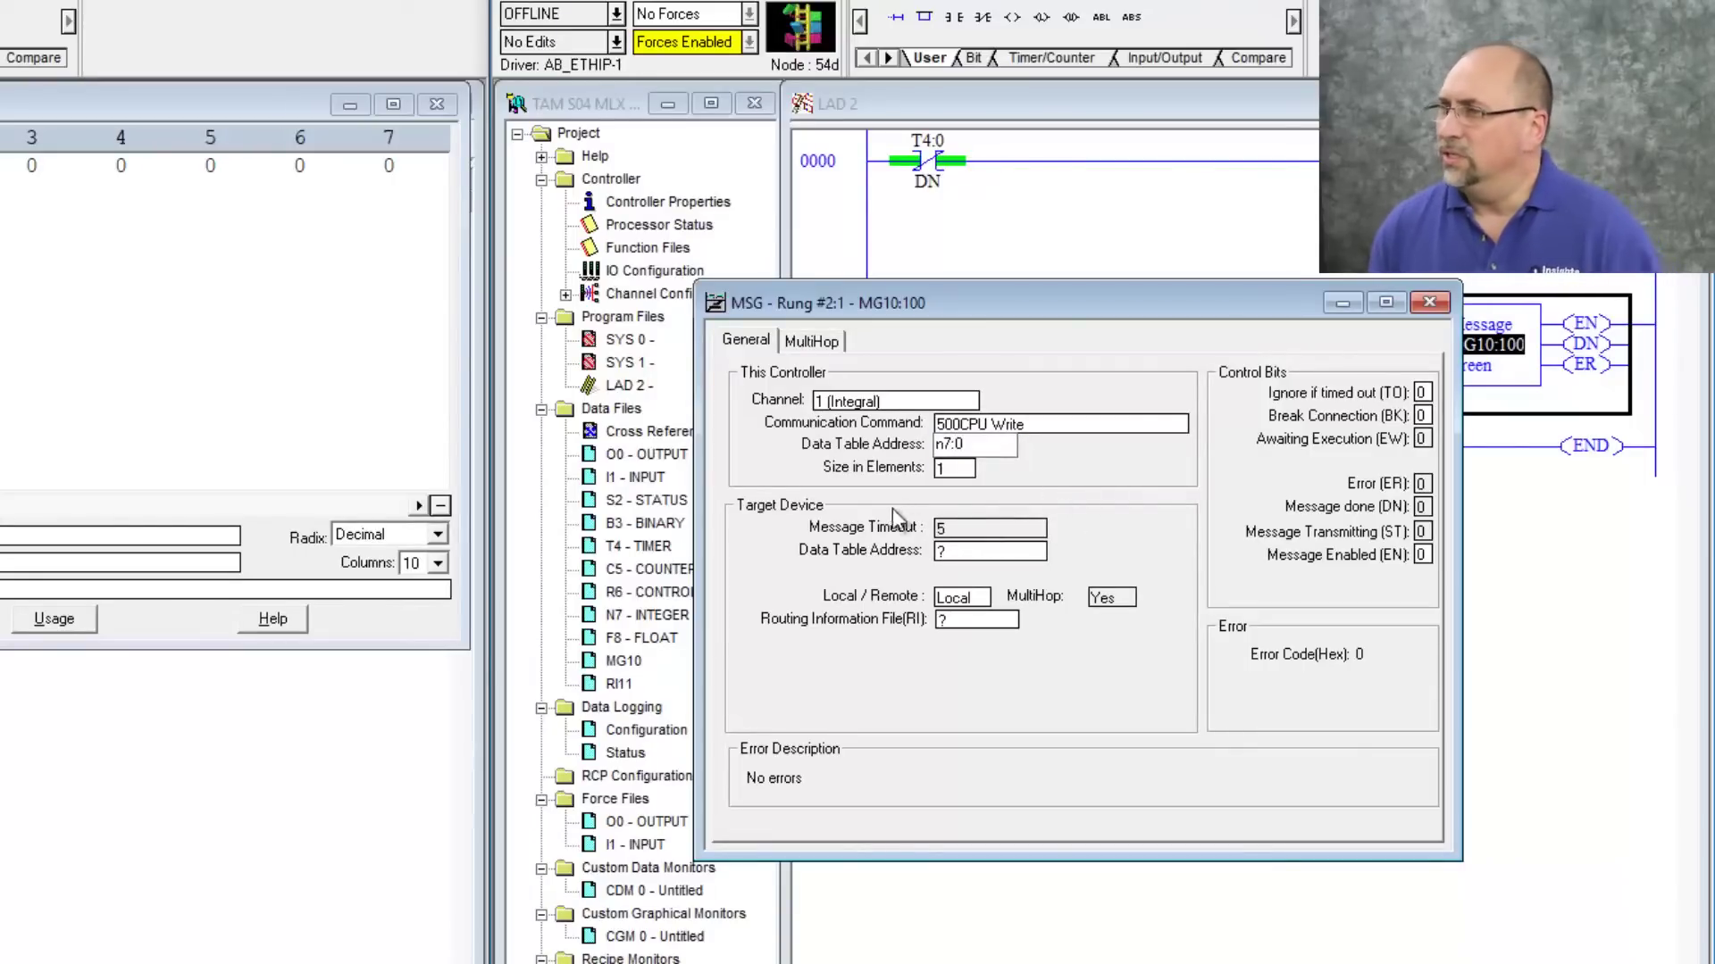
pyautogui.press('Tab')
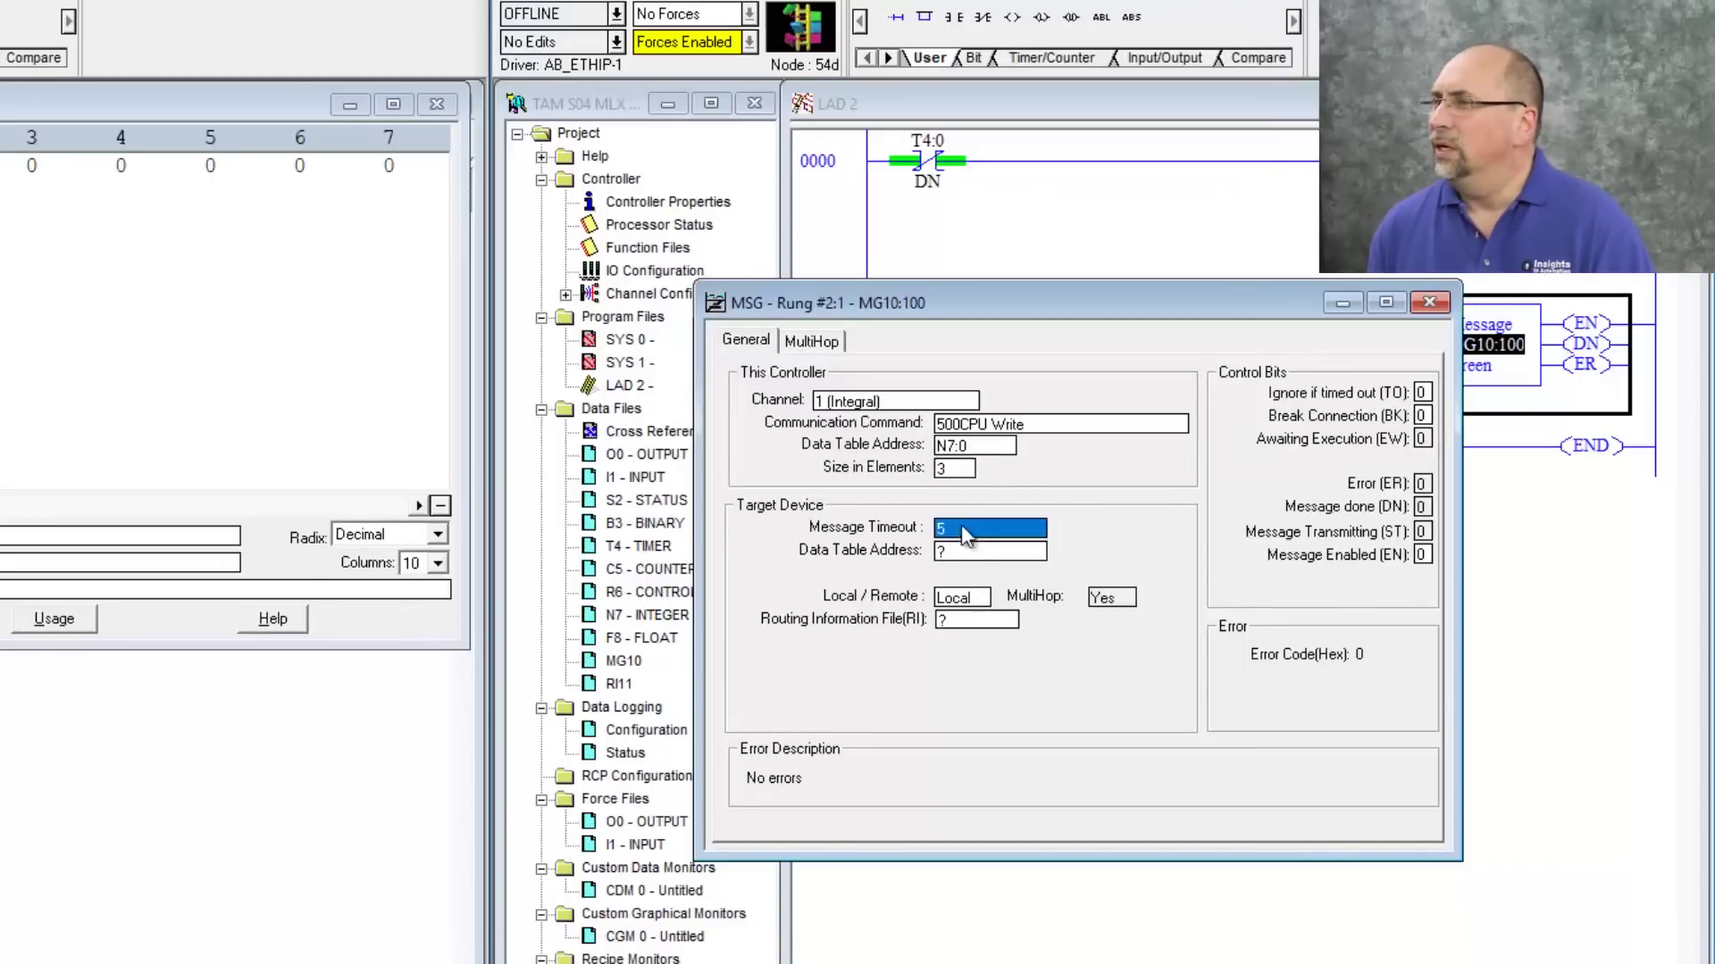
pyautogui.click(957, 550)
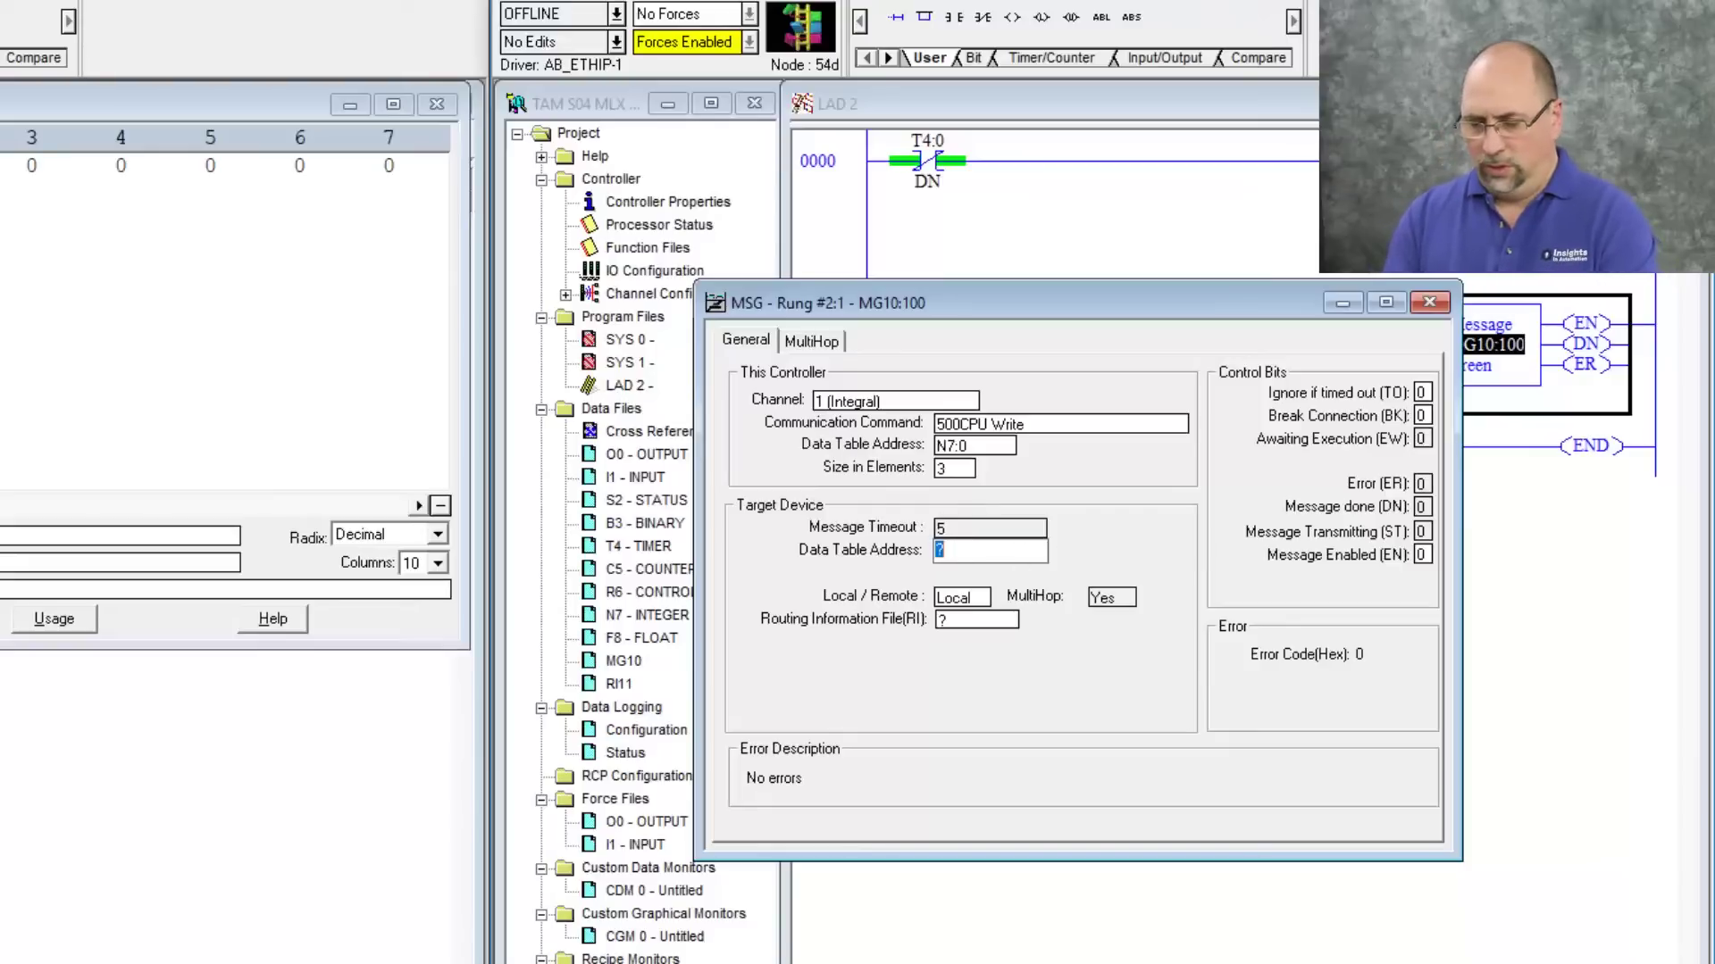
pyautogui.write('N7:0')
pyautogui.press('Return')
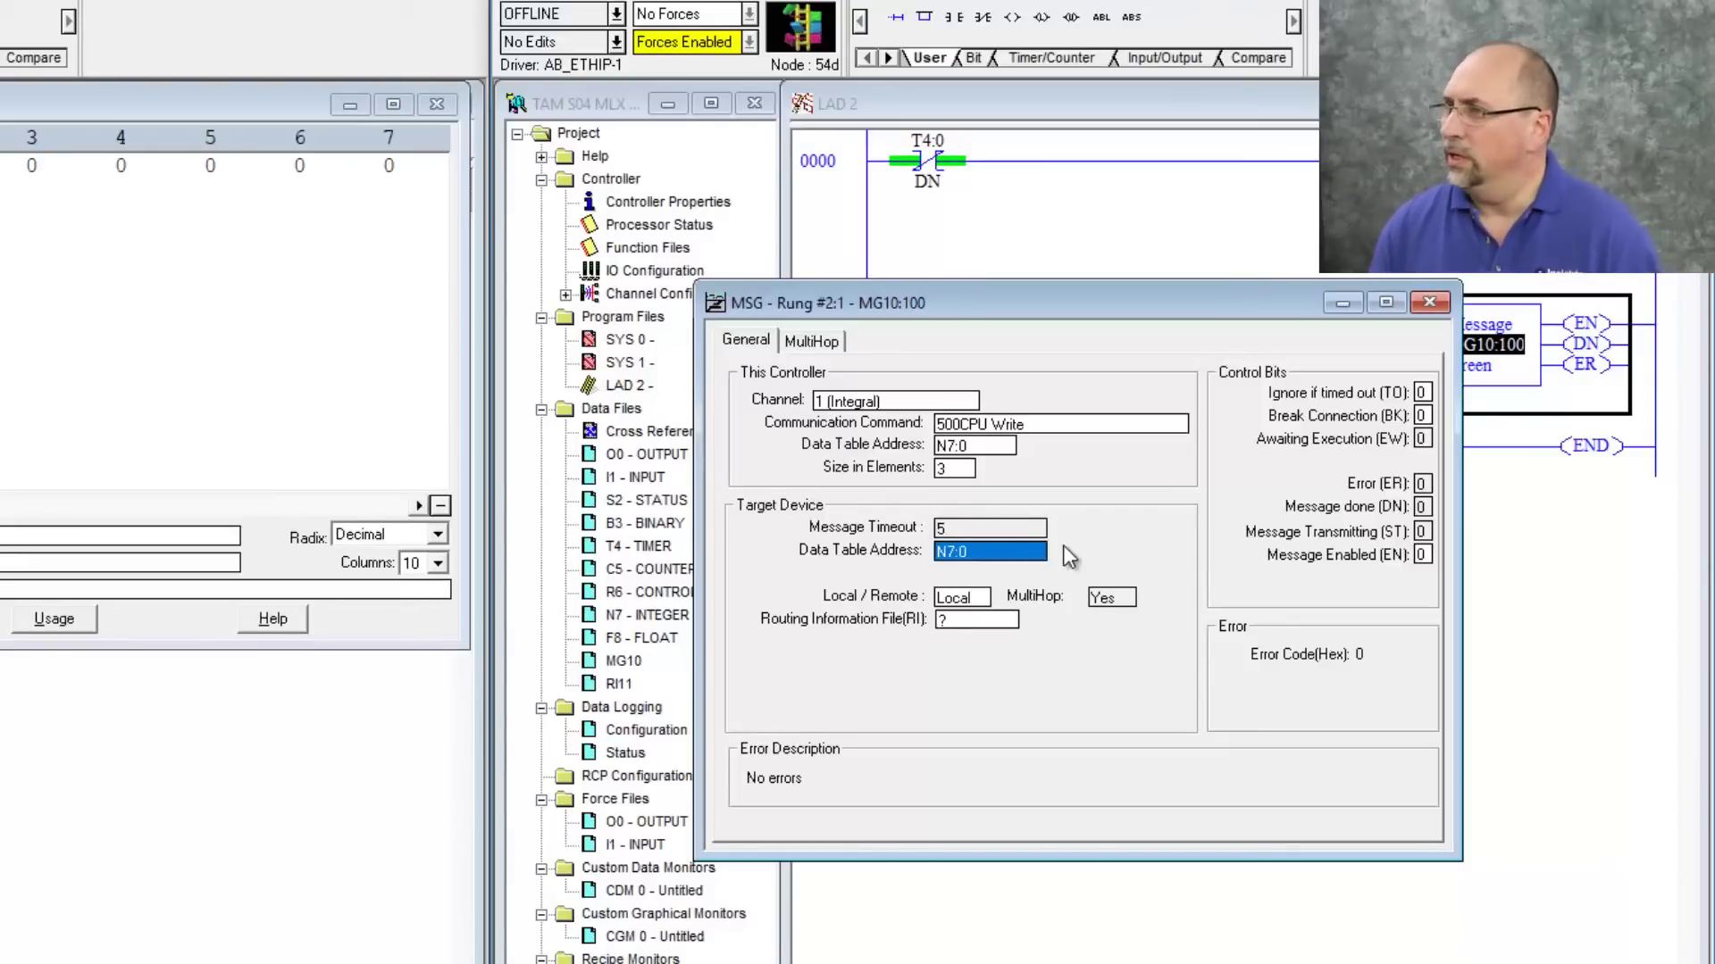
pyautogui.click(972, 622)
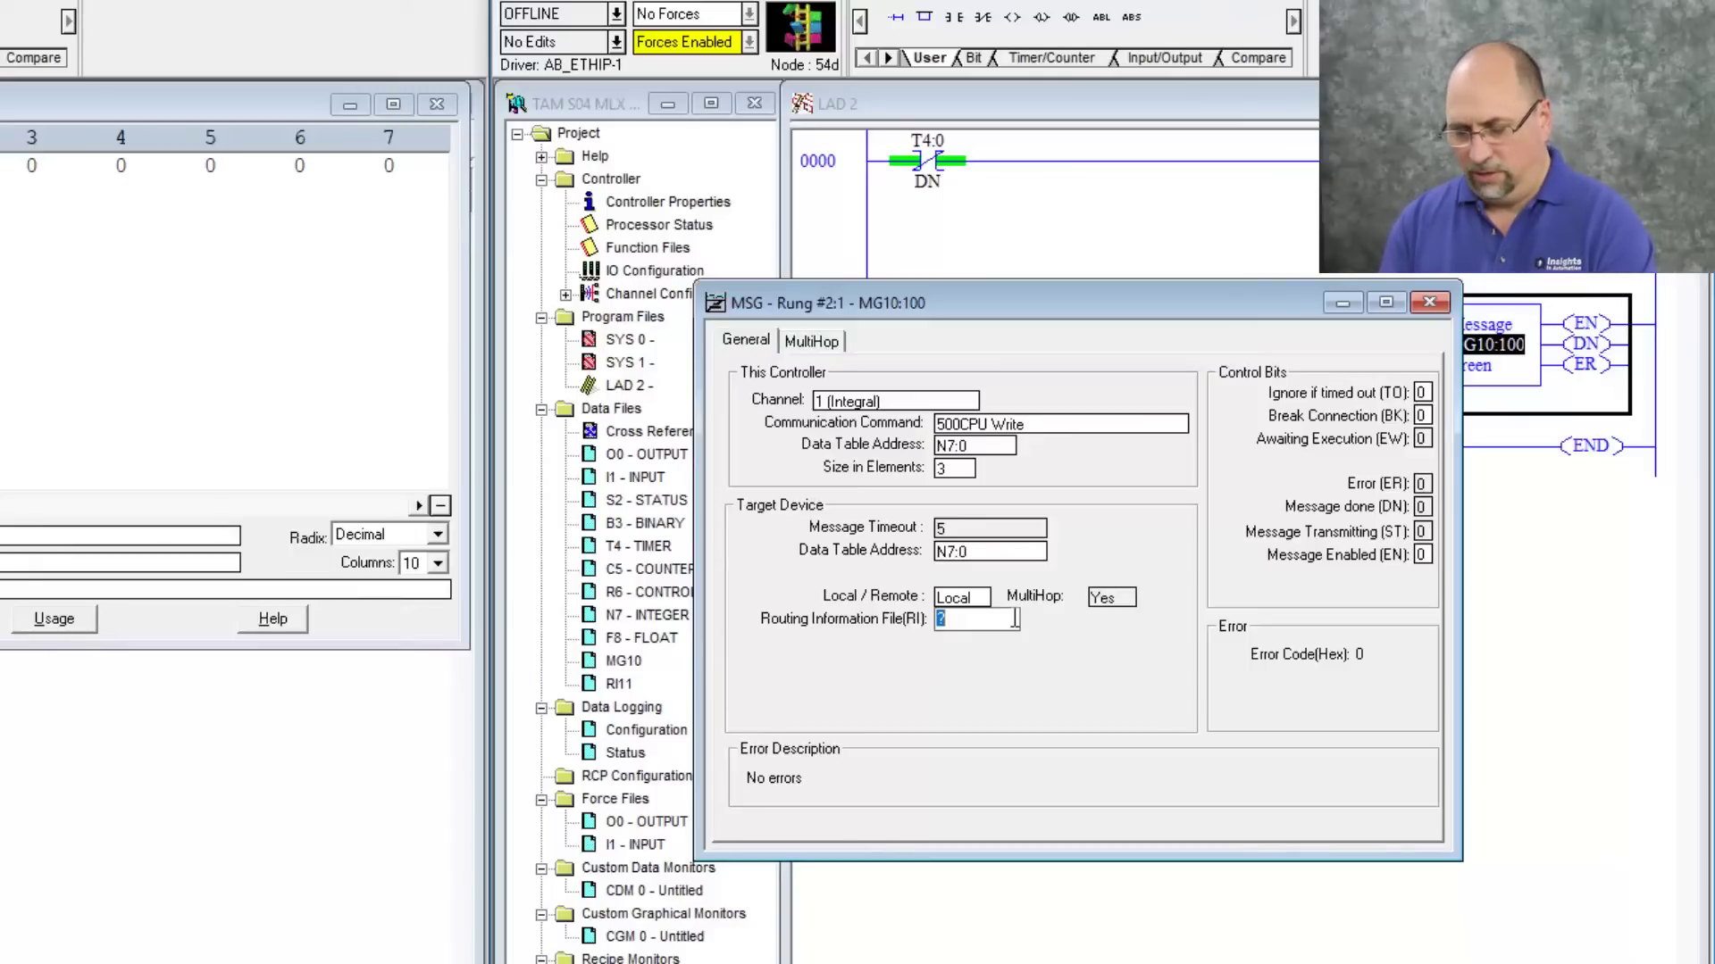
pyautogui.write('RI11:0')
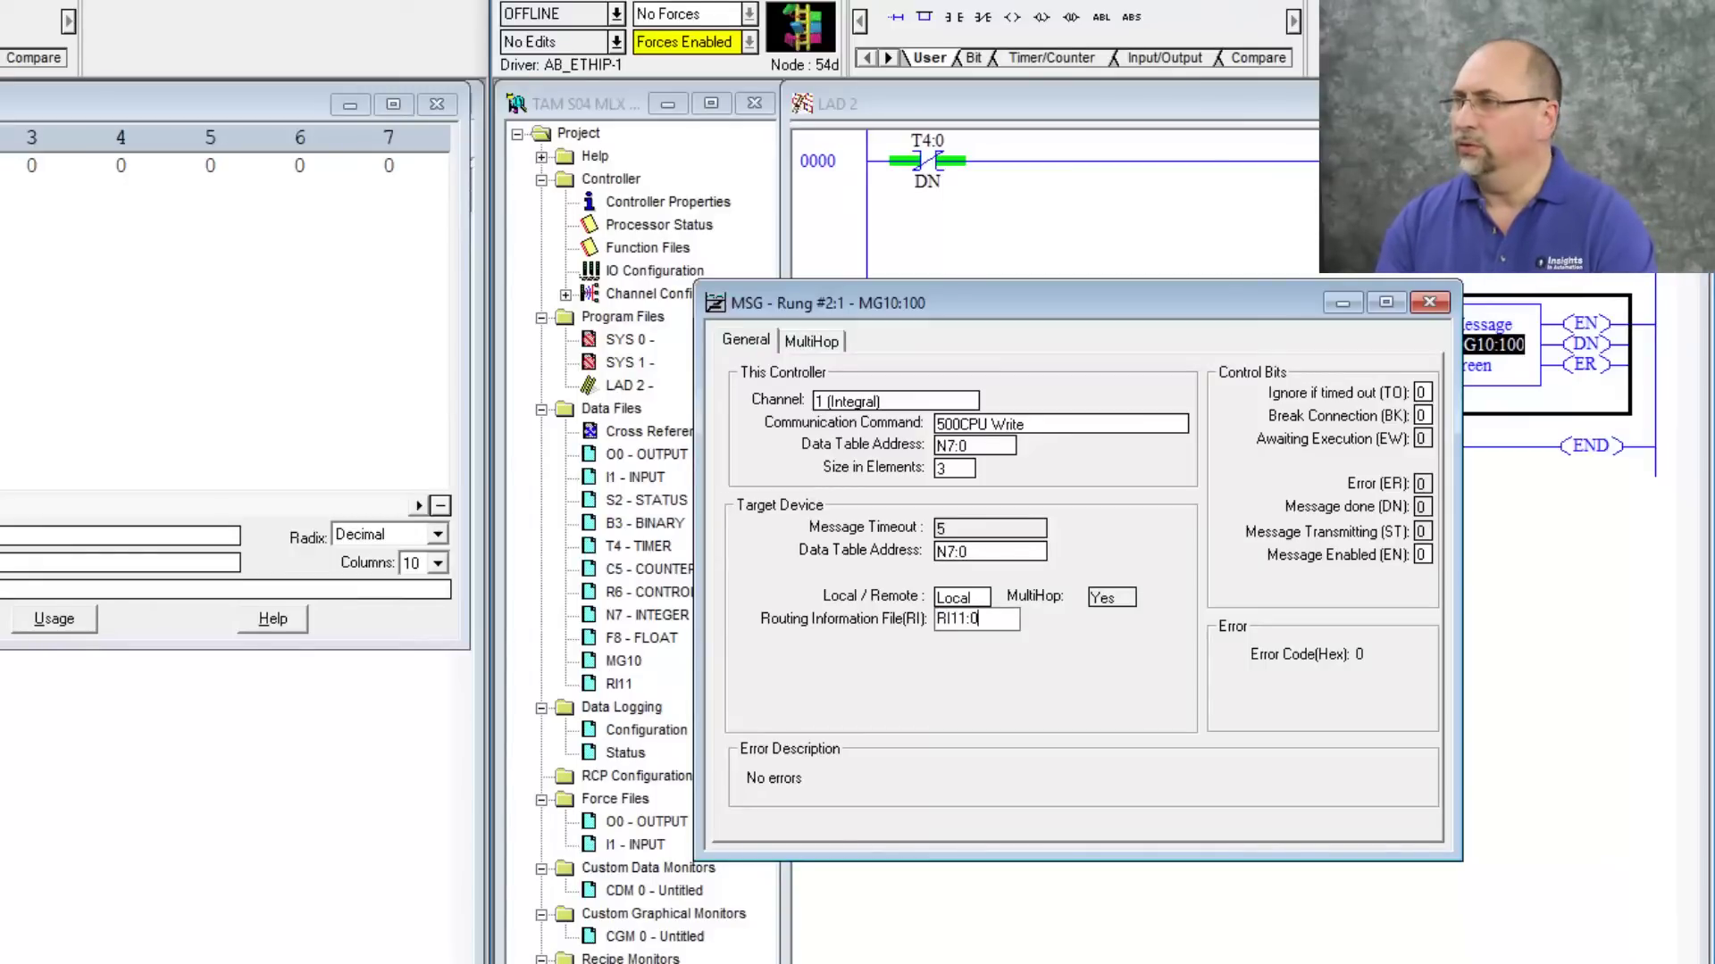
pyautogui.press('Return')
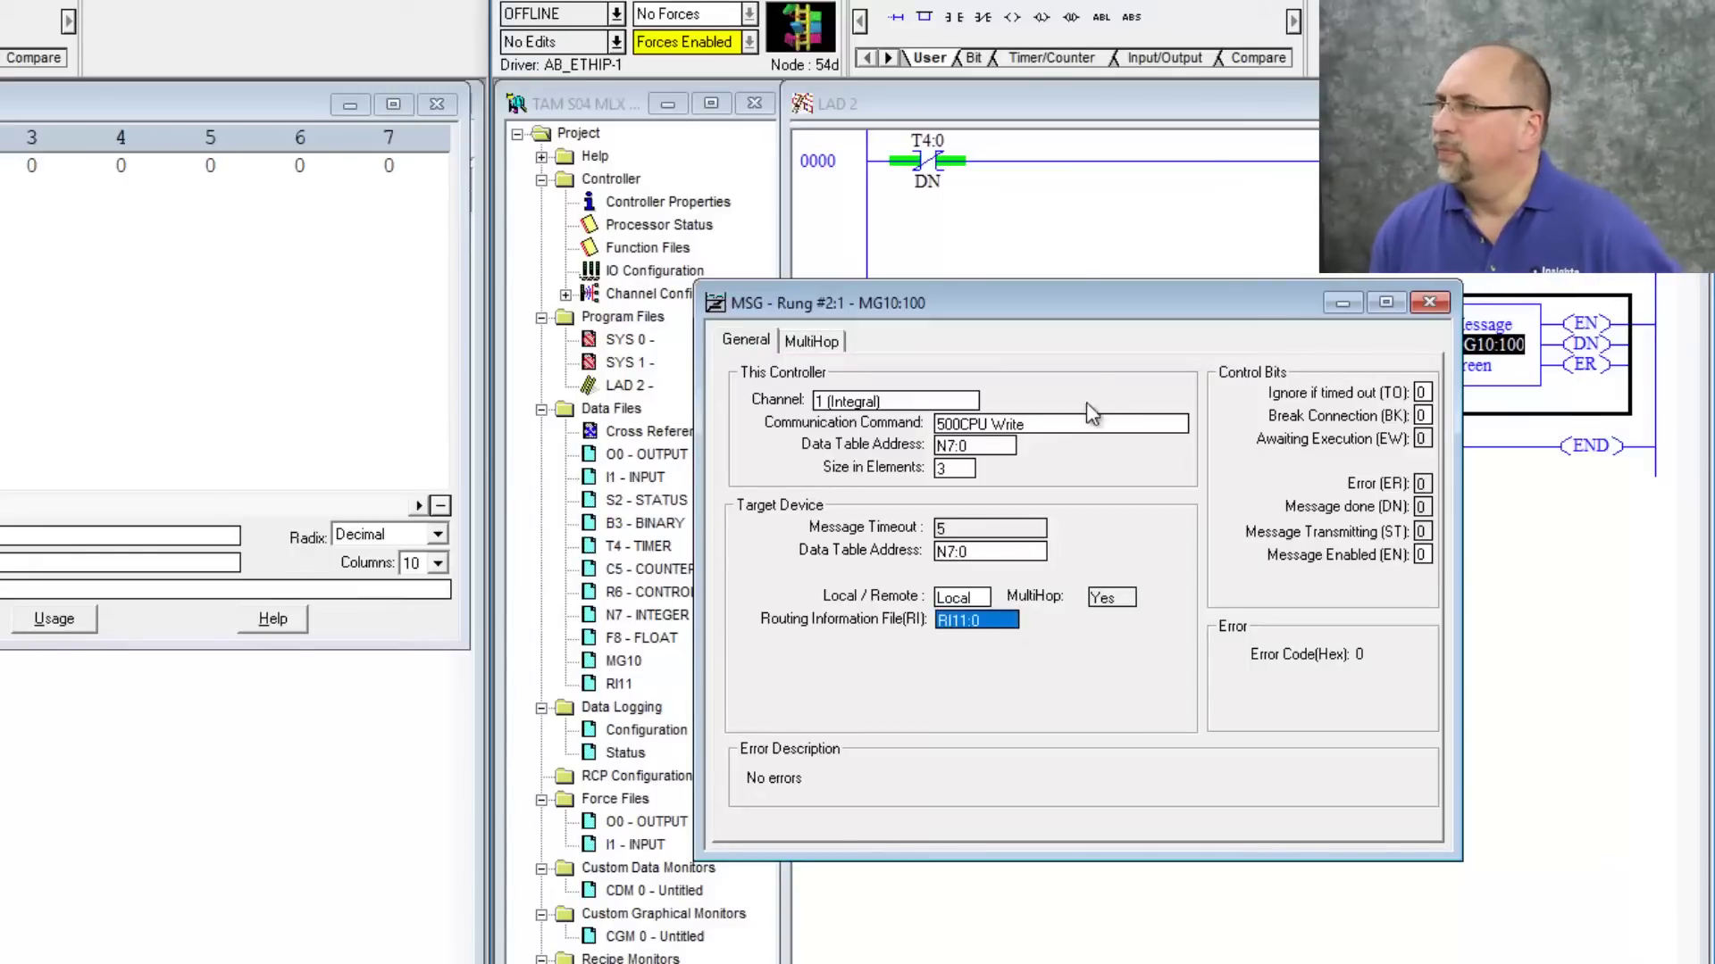
# - Set the MultiHop To Address to EtherNet/IP device 192.168.1.63
pyautogui.click(812, 342)
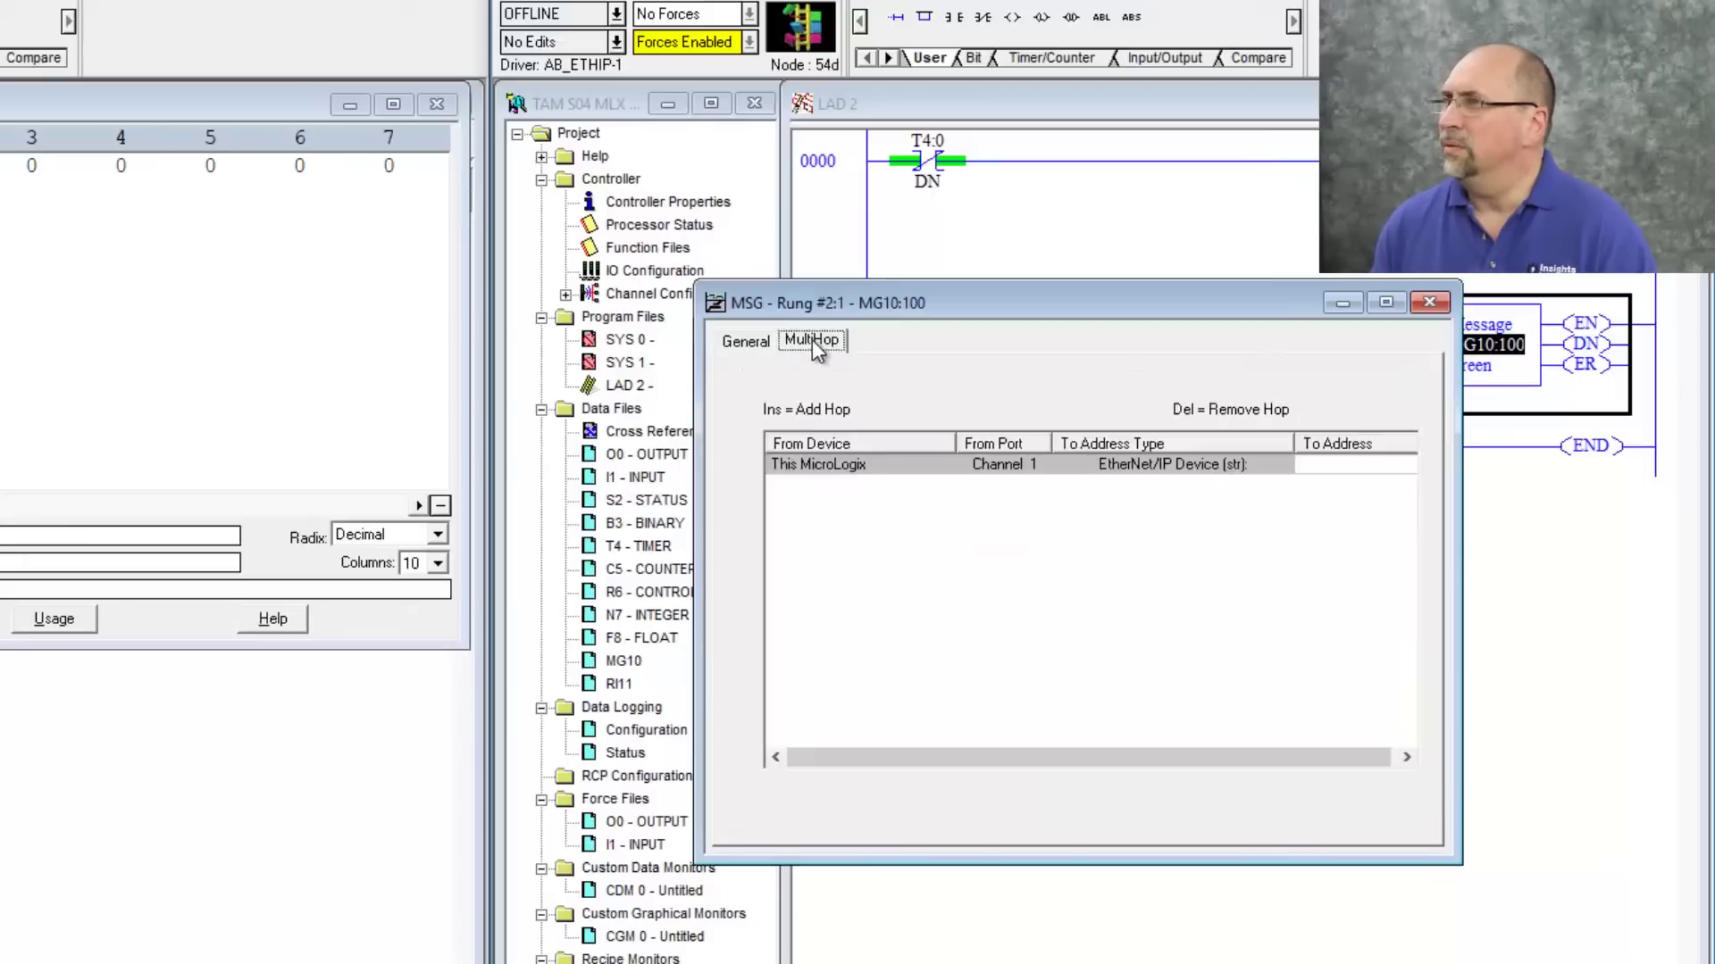
pyautogui.click(1331, 465)
pyautogui.write('192')
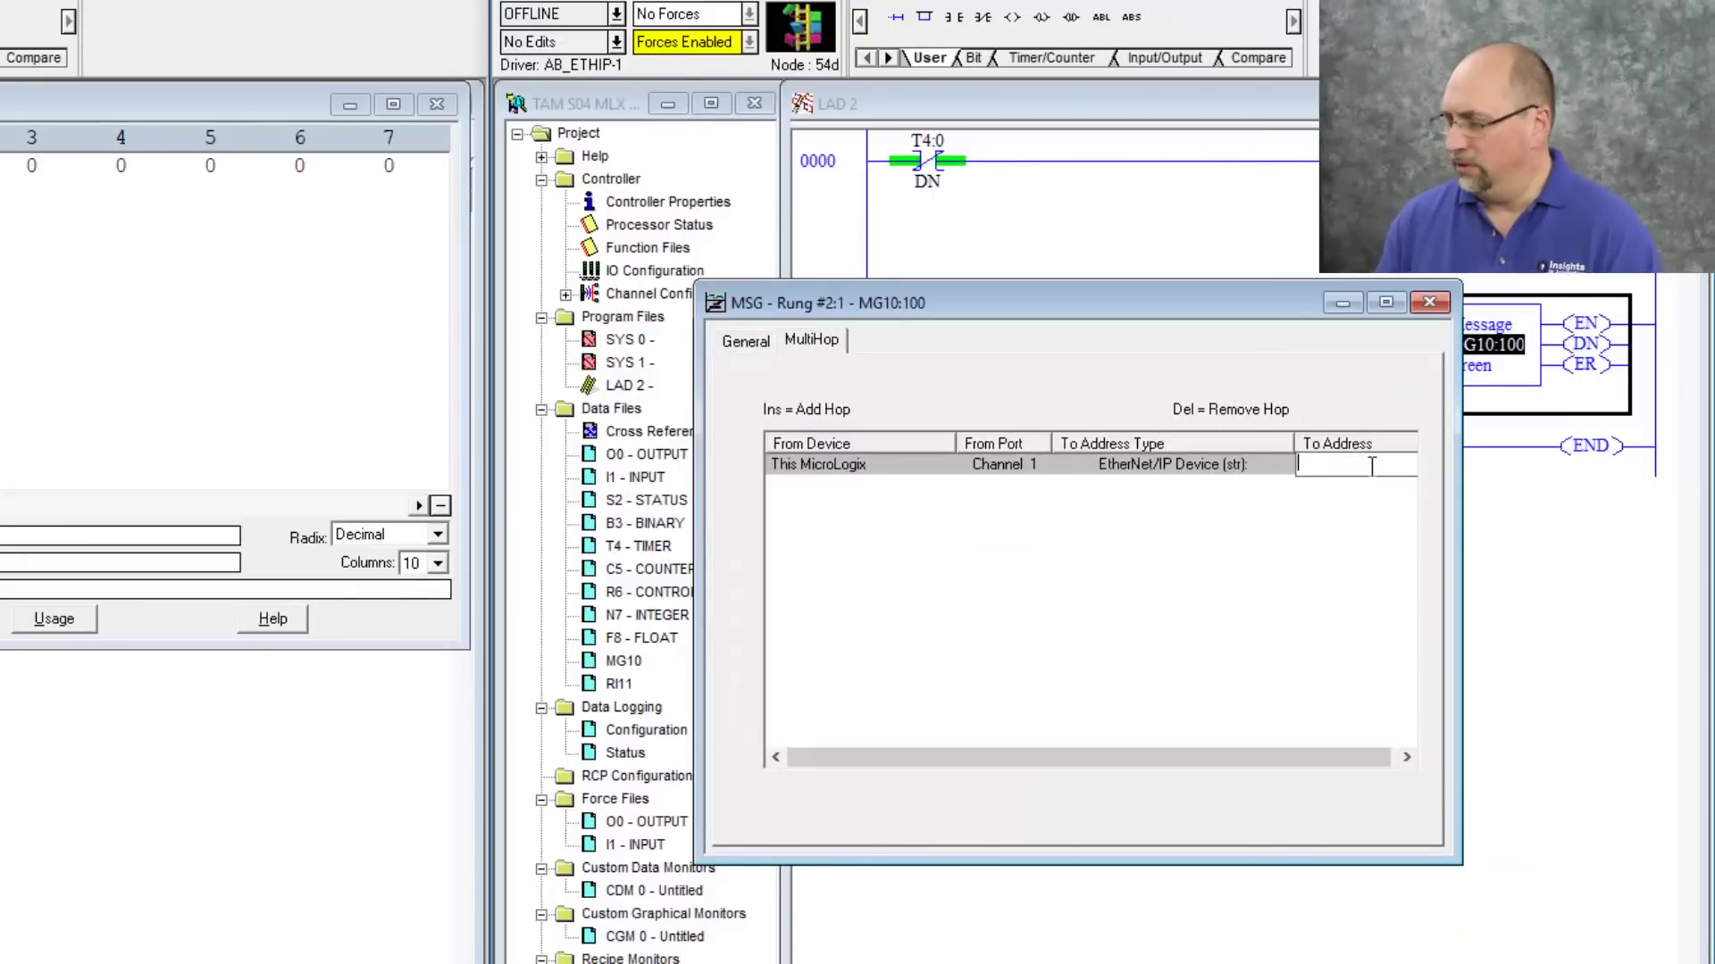
pyautogui.write('.168.1.')
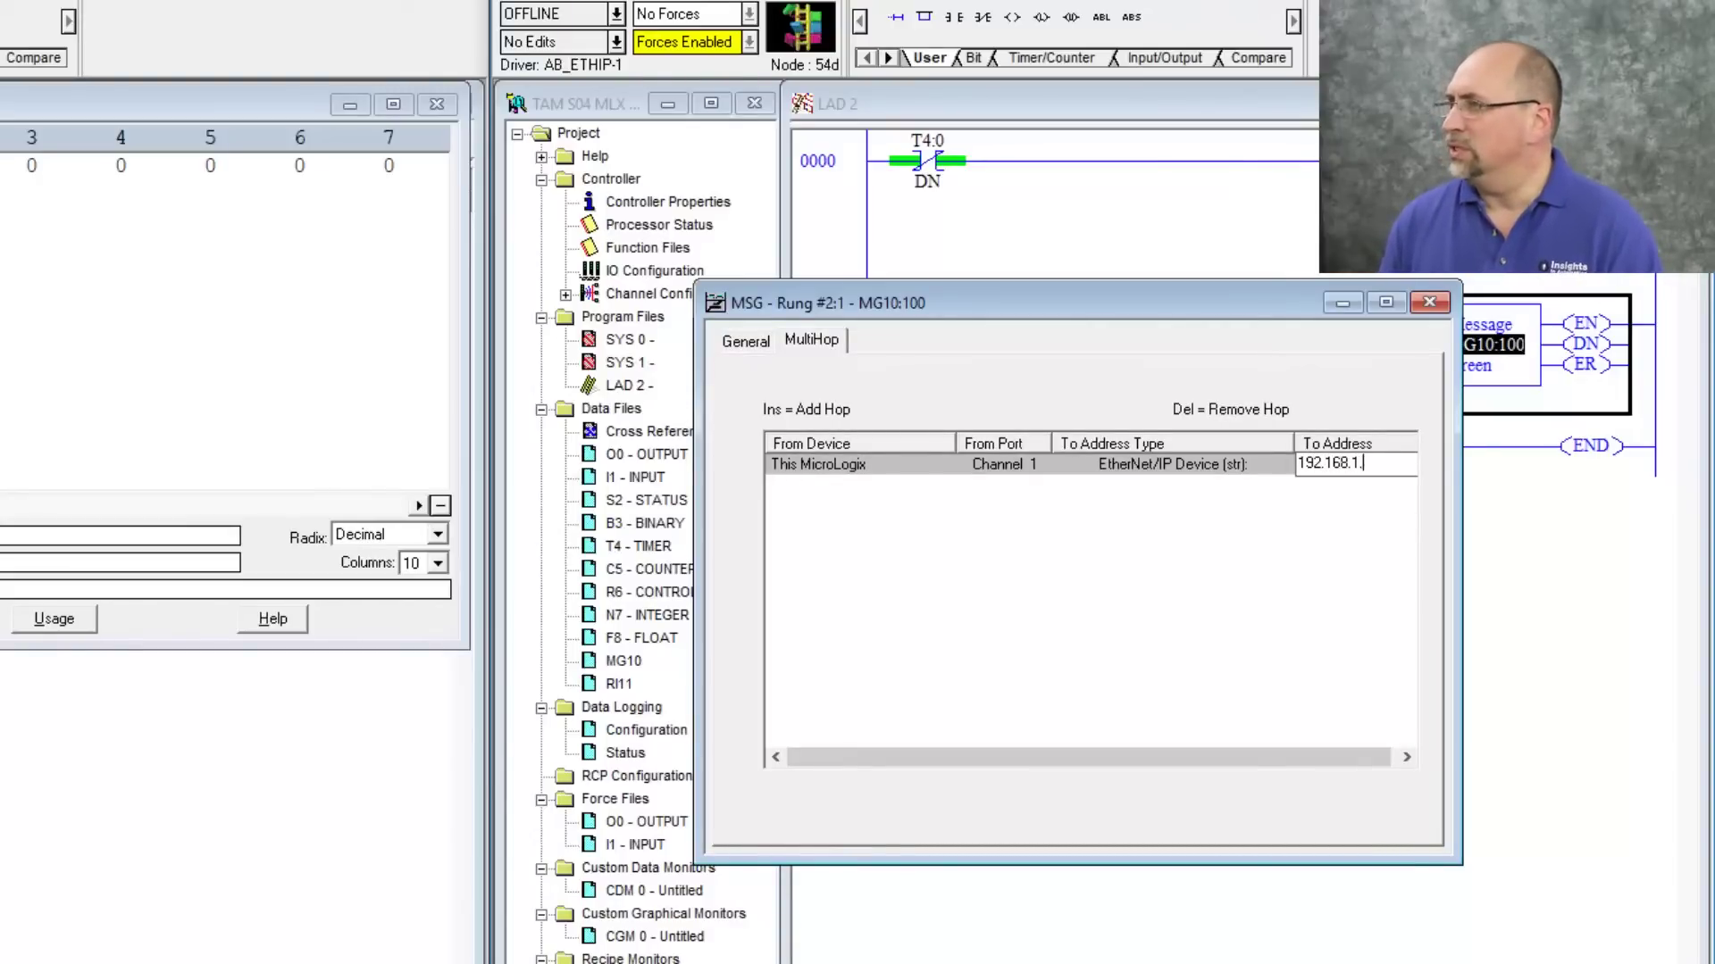
pyautogui.write('63')
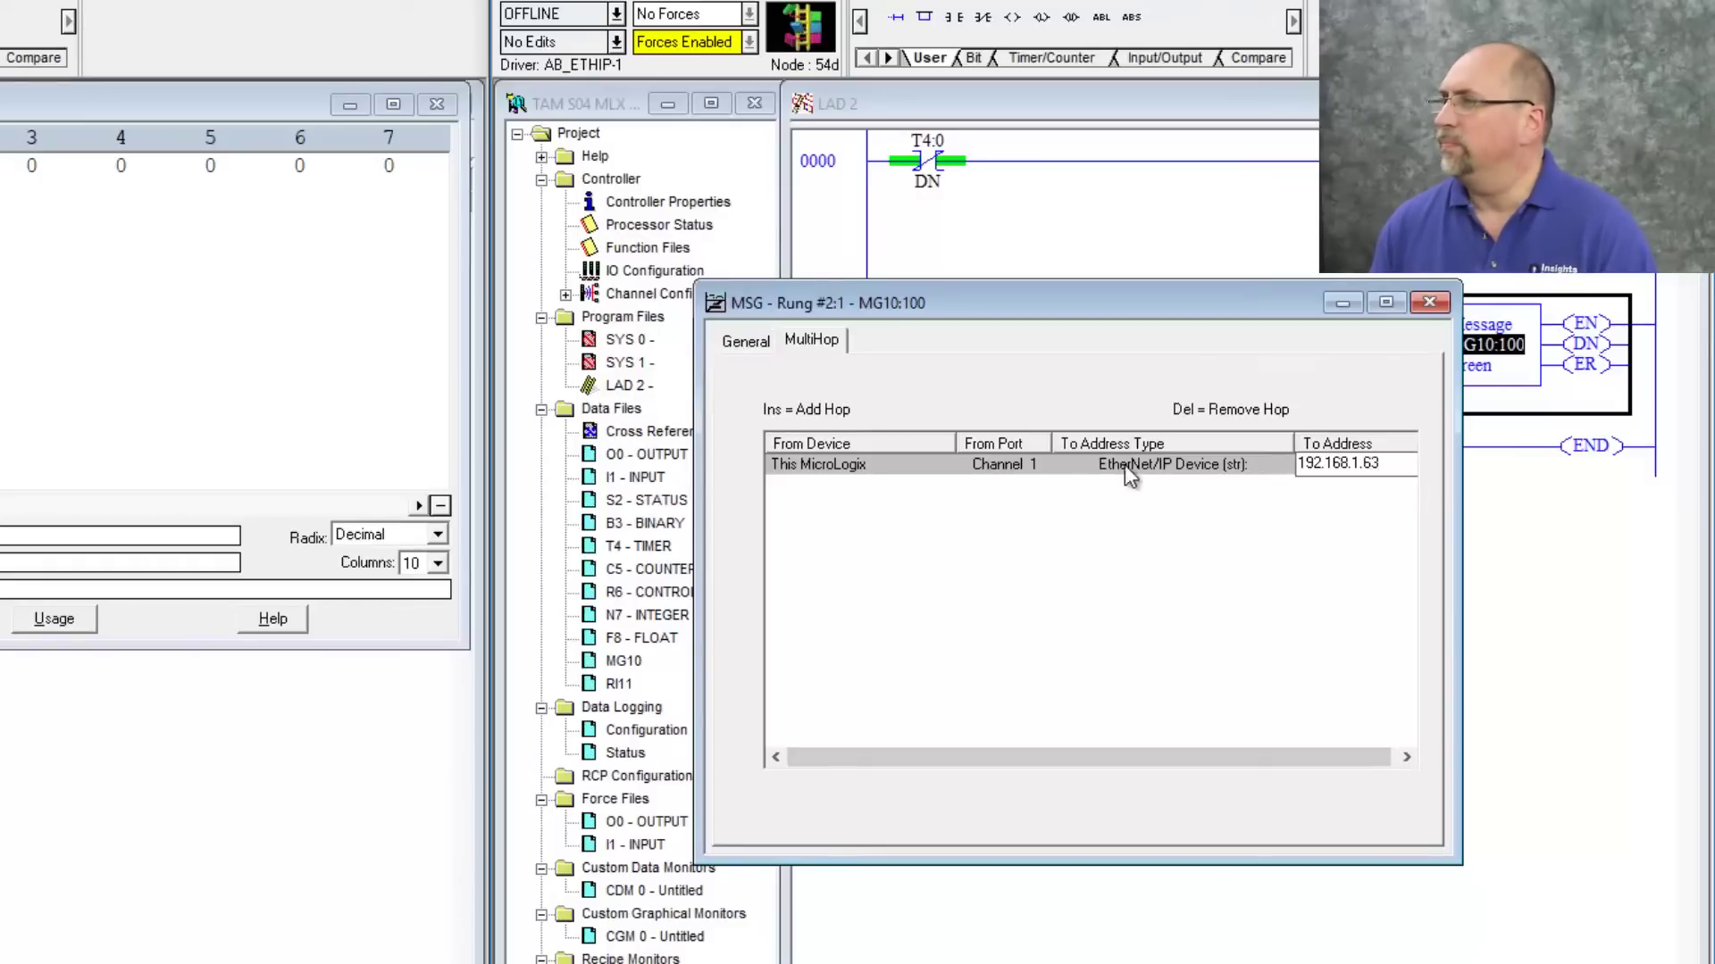
pyautogui.click(1123, 465)
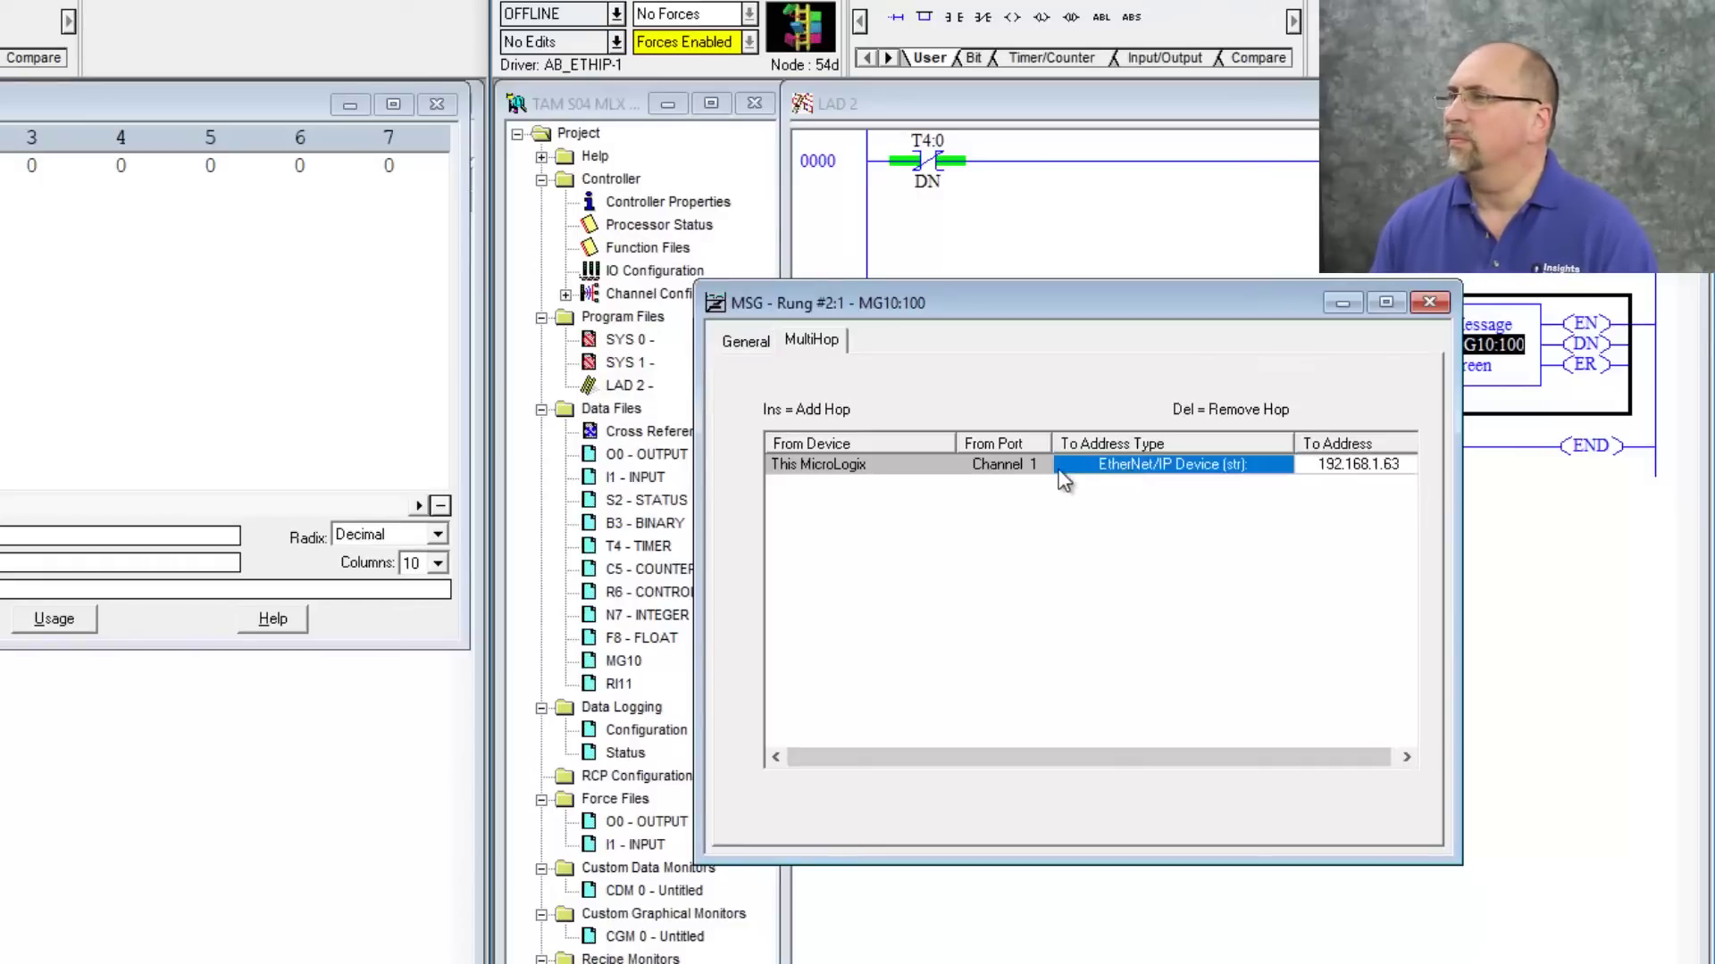
# - Review the General settings and close the message setup
pyautogui.click(1354, 303)
pyautogui.click(1478, 366)
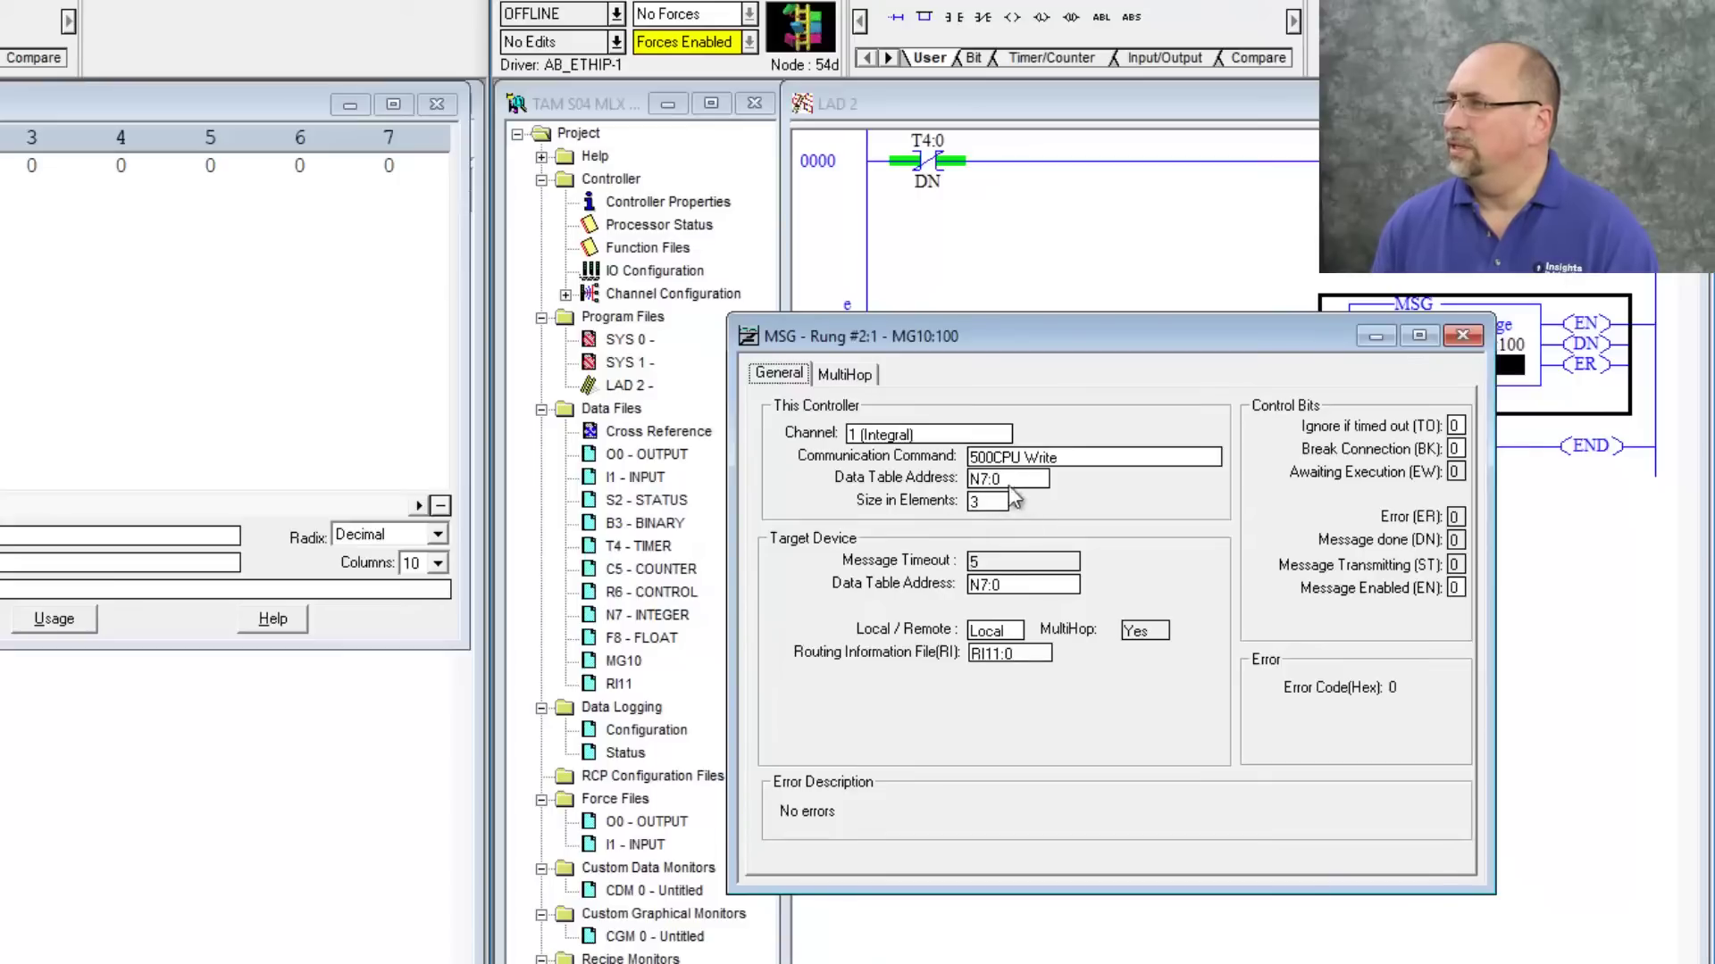
pyautogui.click(1462, 338)
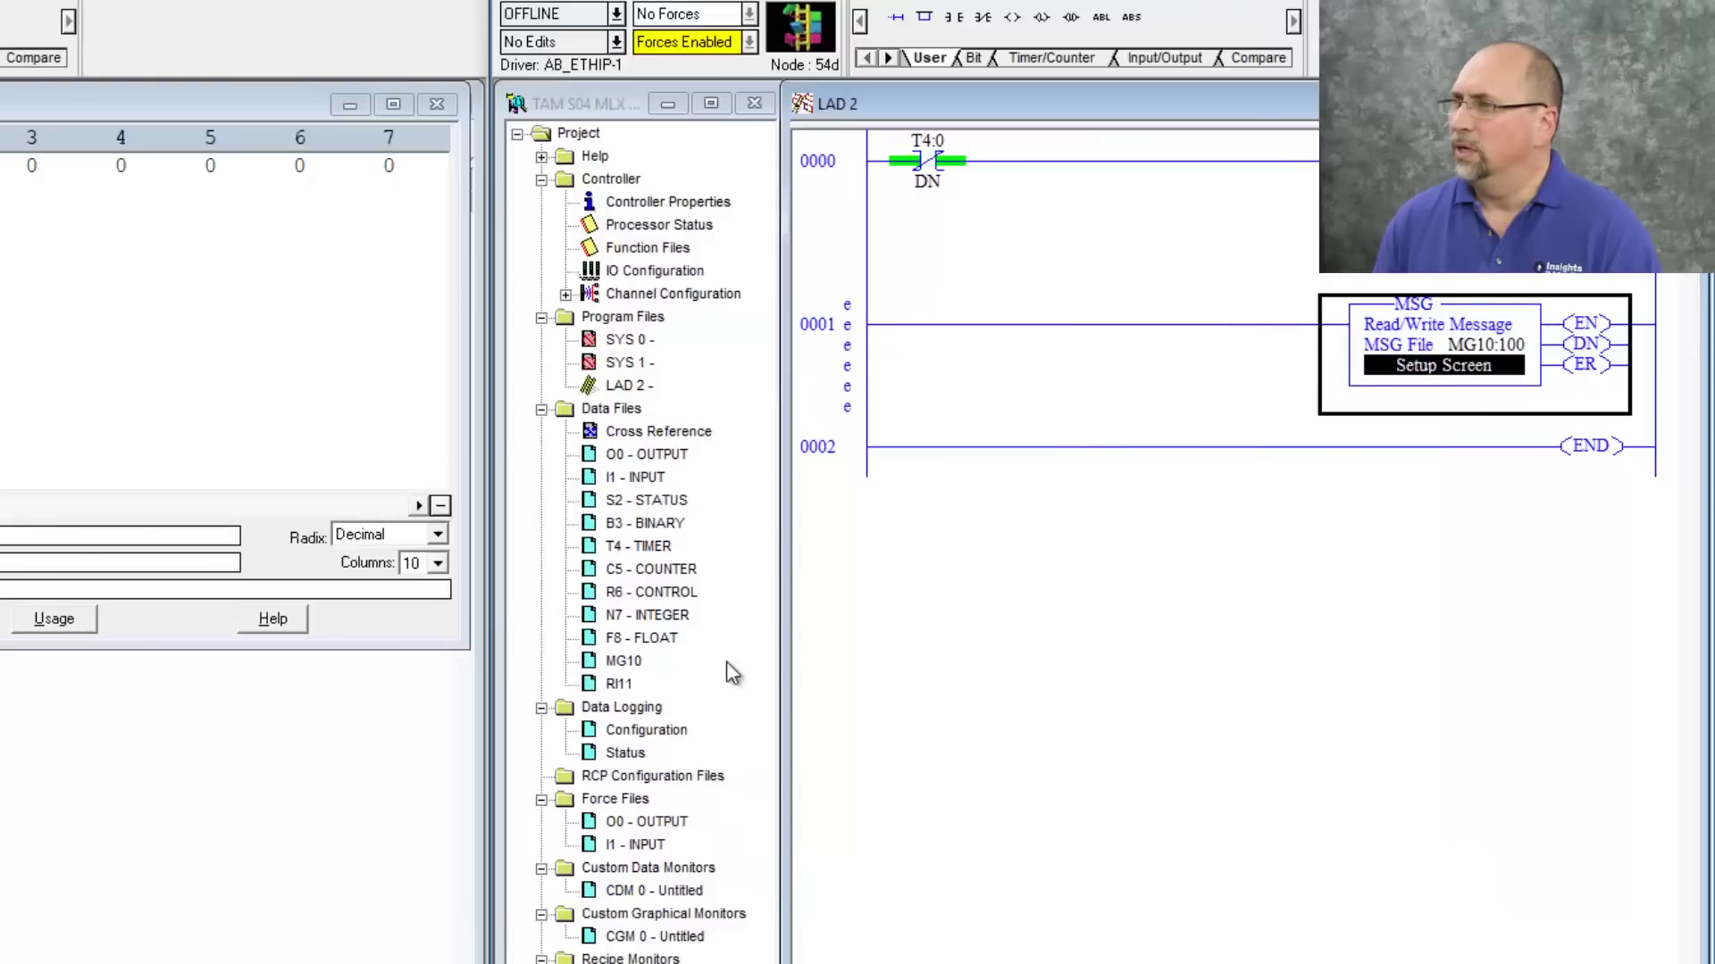
# - Enter 111, 222 and 333 into N7:0, N7:1 and N7:2
pyautogui.doubleClick(647, 621)
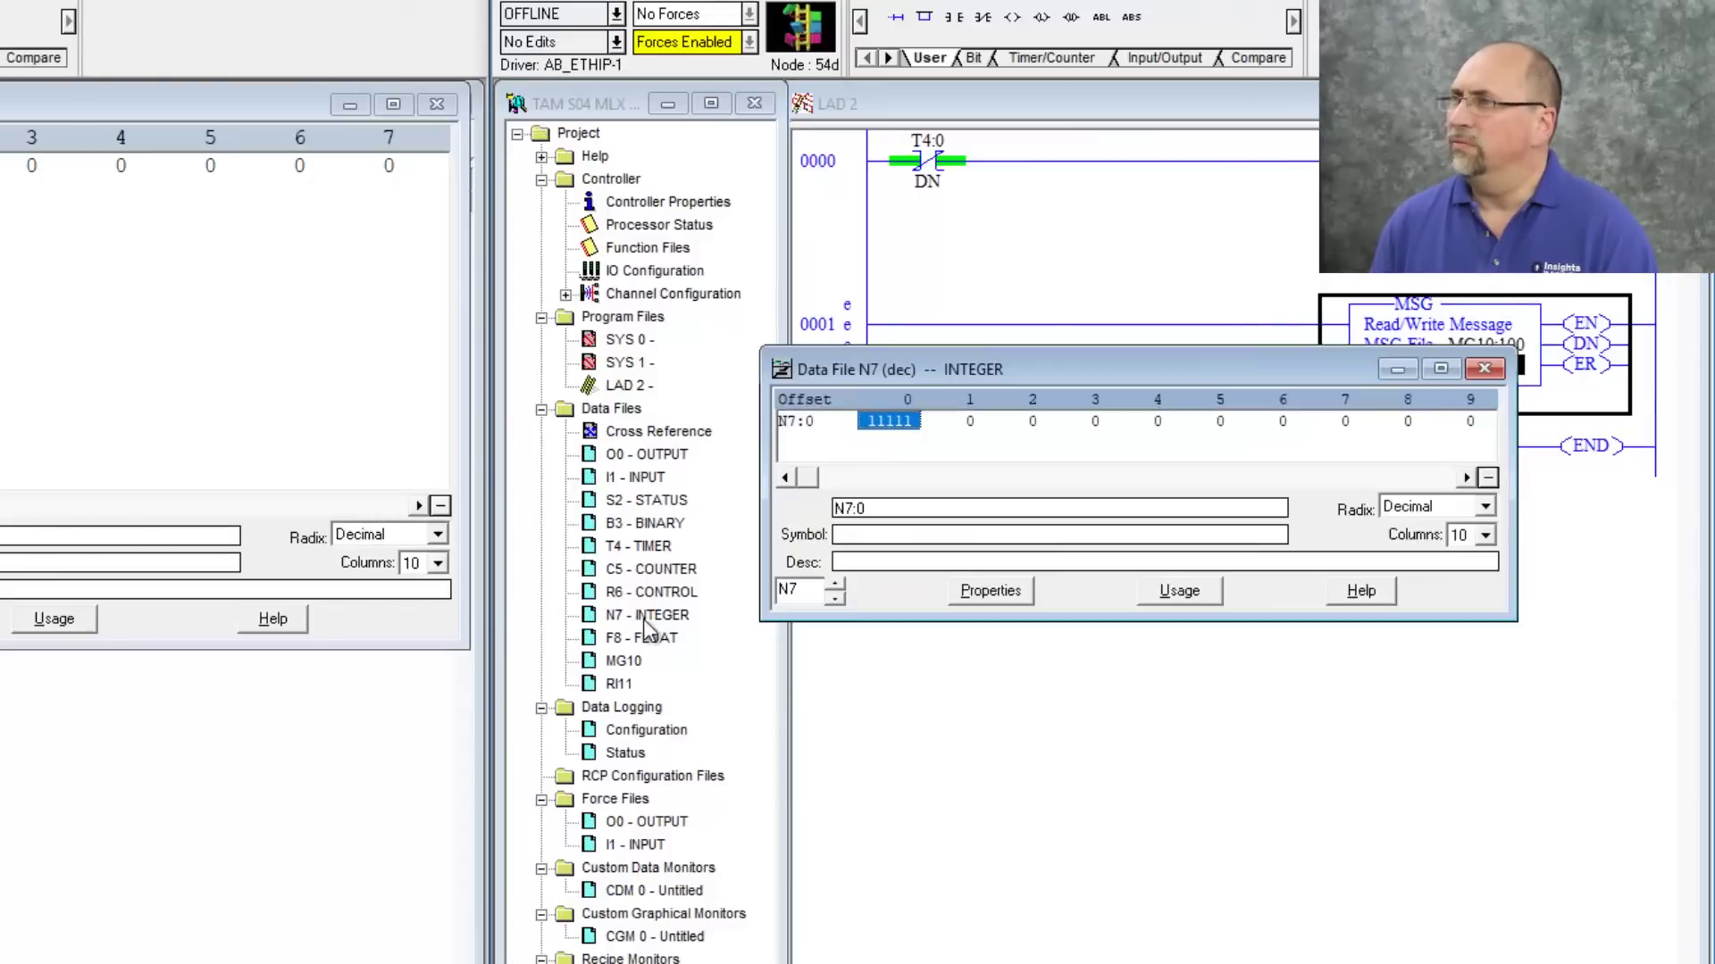
pyautogui.click(915, 427)
pyautogui.write('111')
pyautogui.press('Return')
pyautogui.click(969, 423)
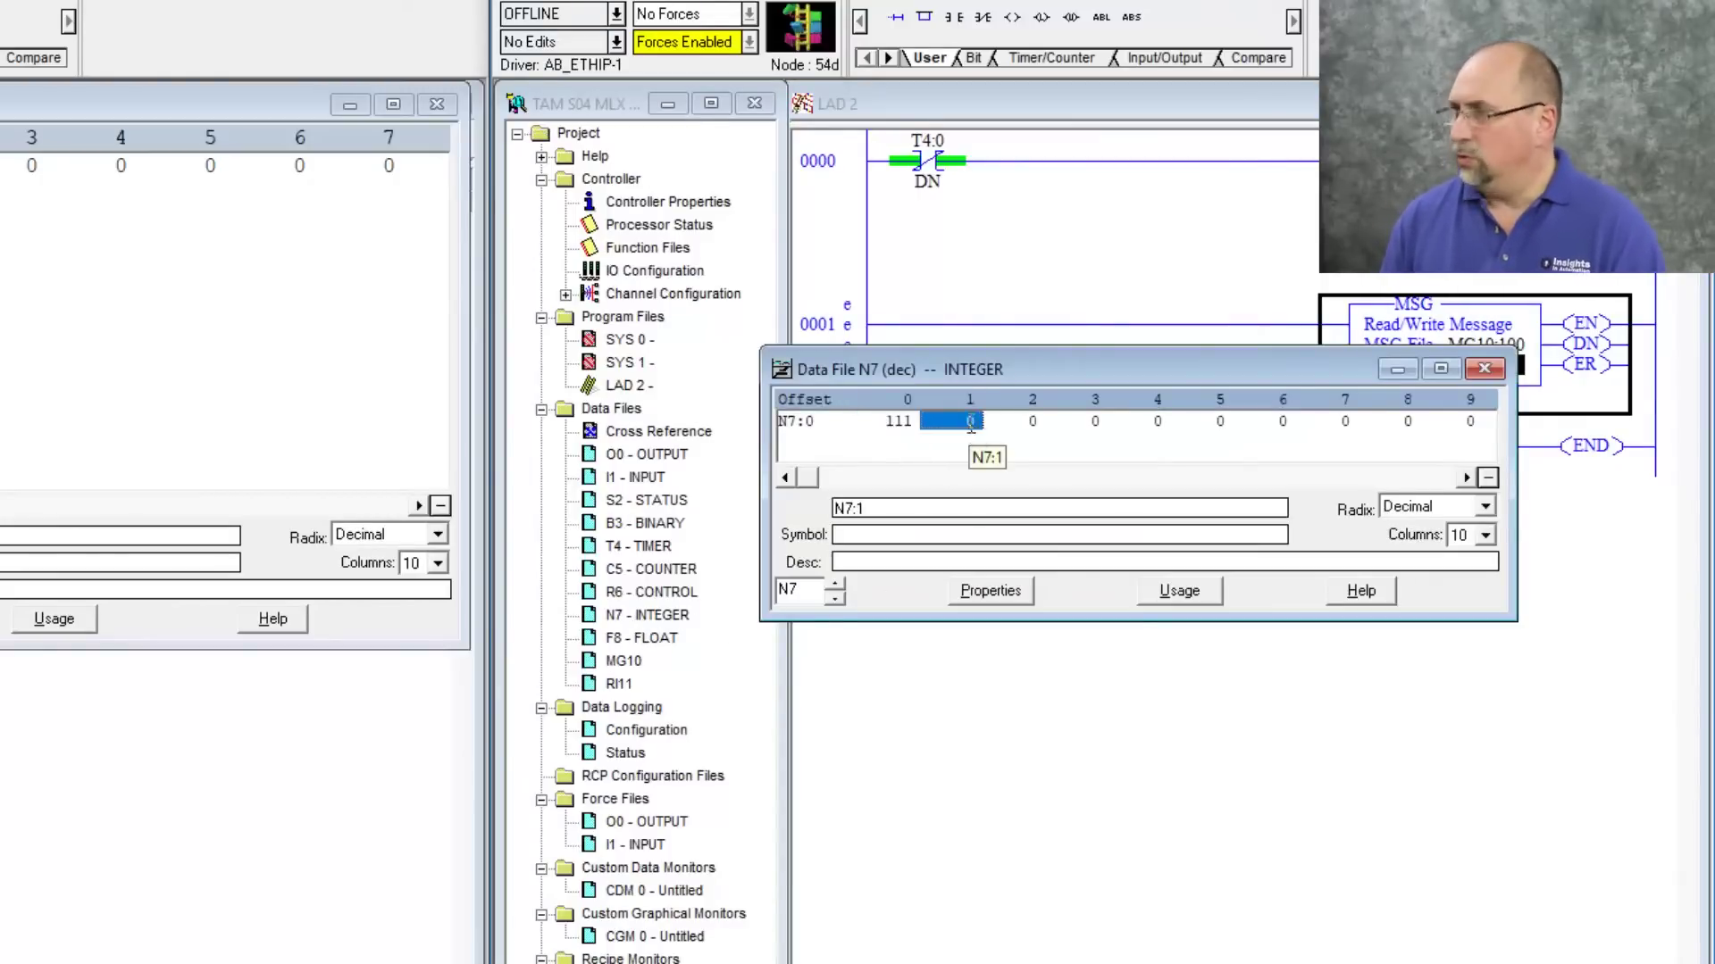
pyautogui.write('222')
pyautogui.press('Return')
pyautogui.click(1026, 425)
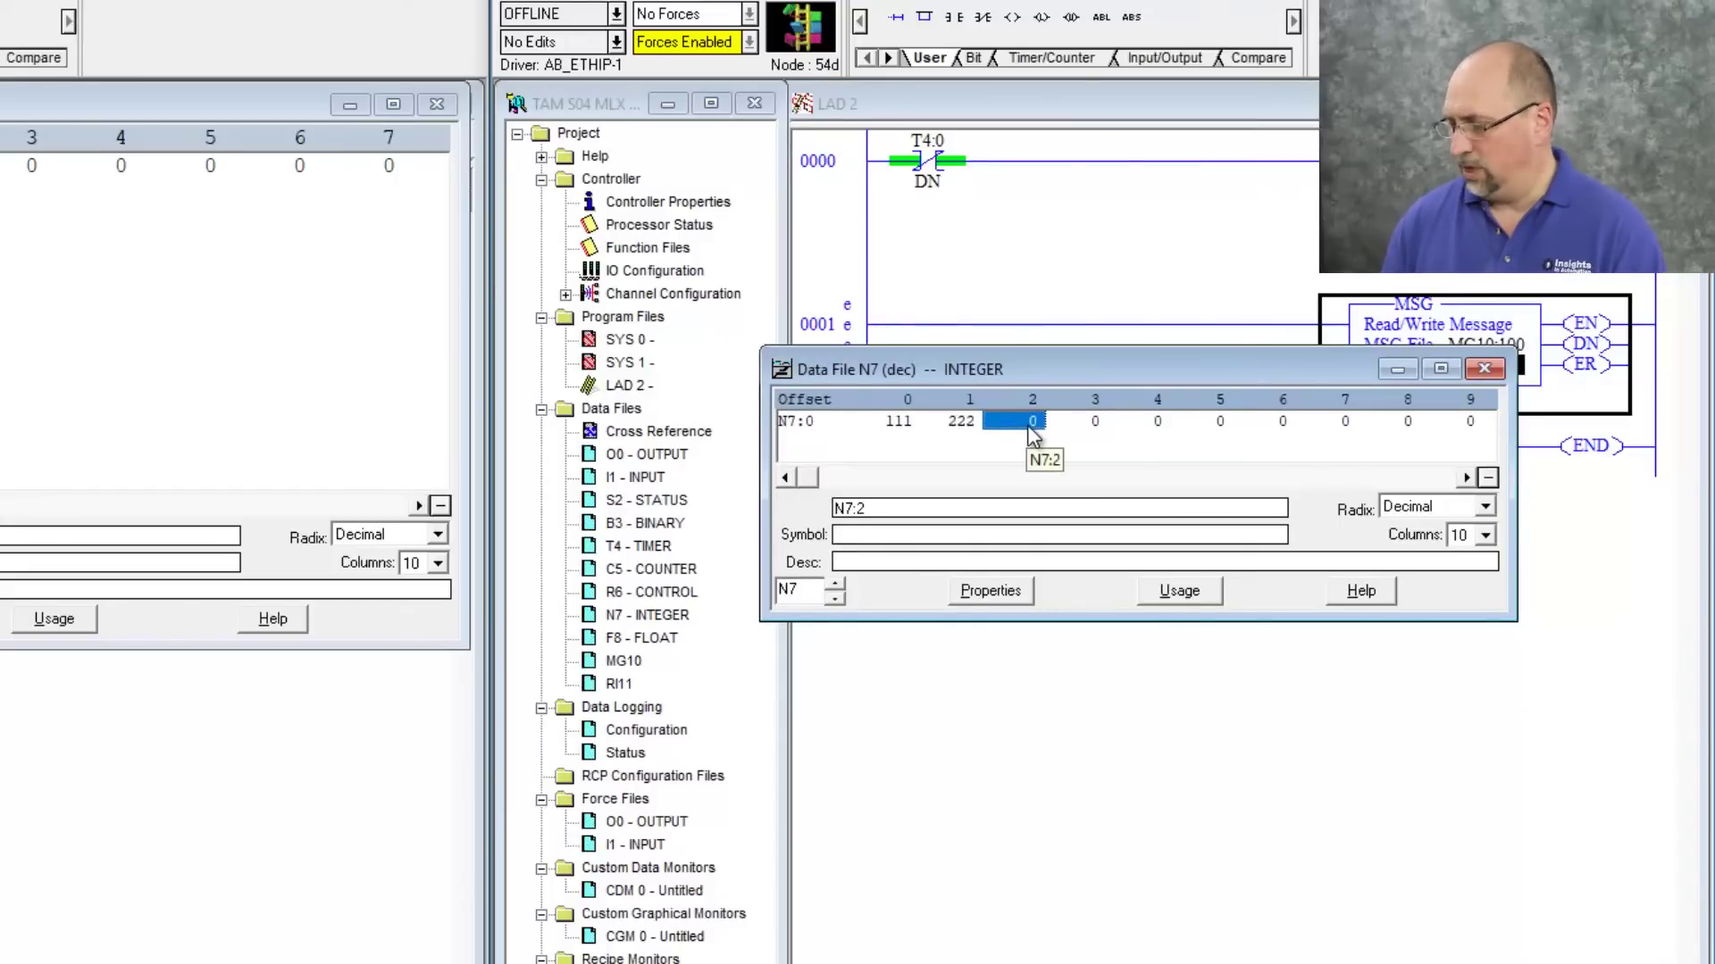
pyautogui.write('333')
pyautogui.press('Return')
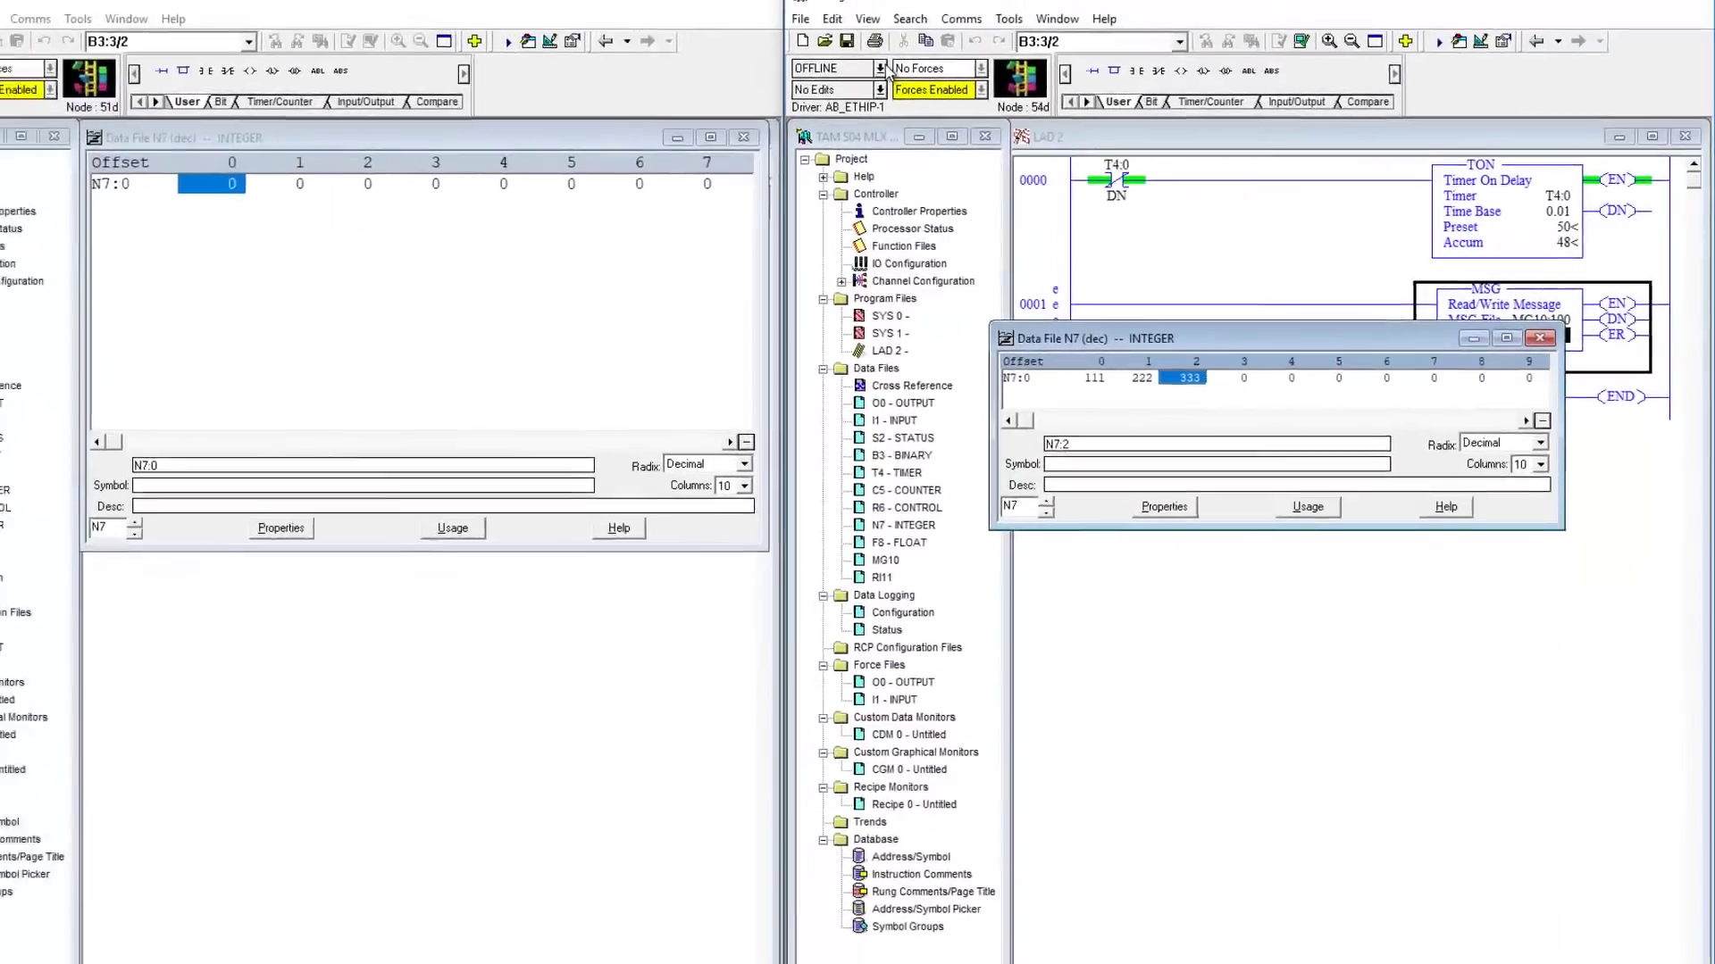
pyautogui.click(938, 287)
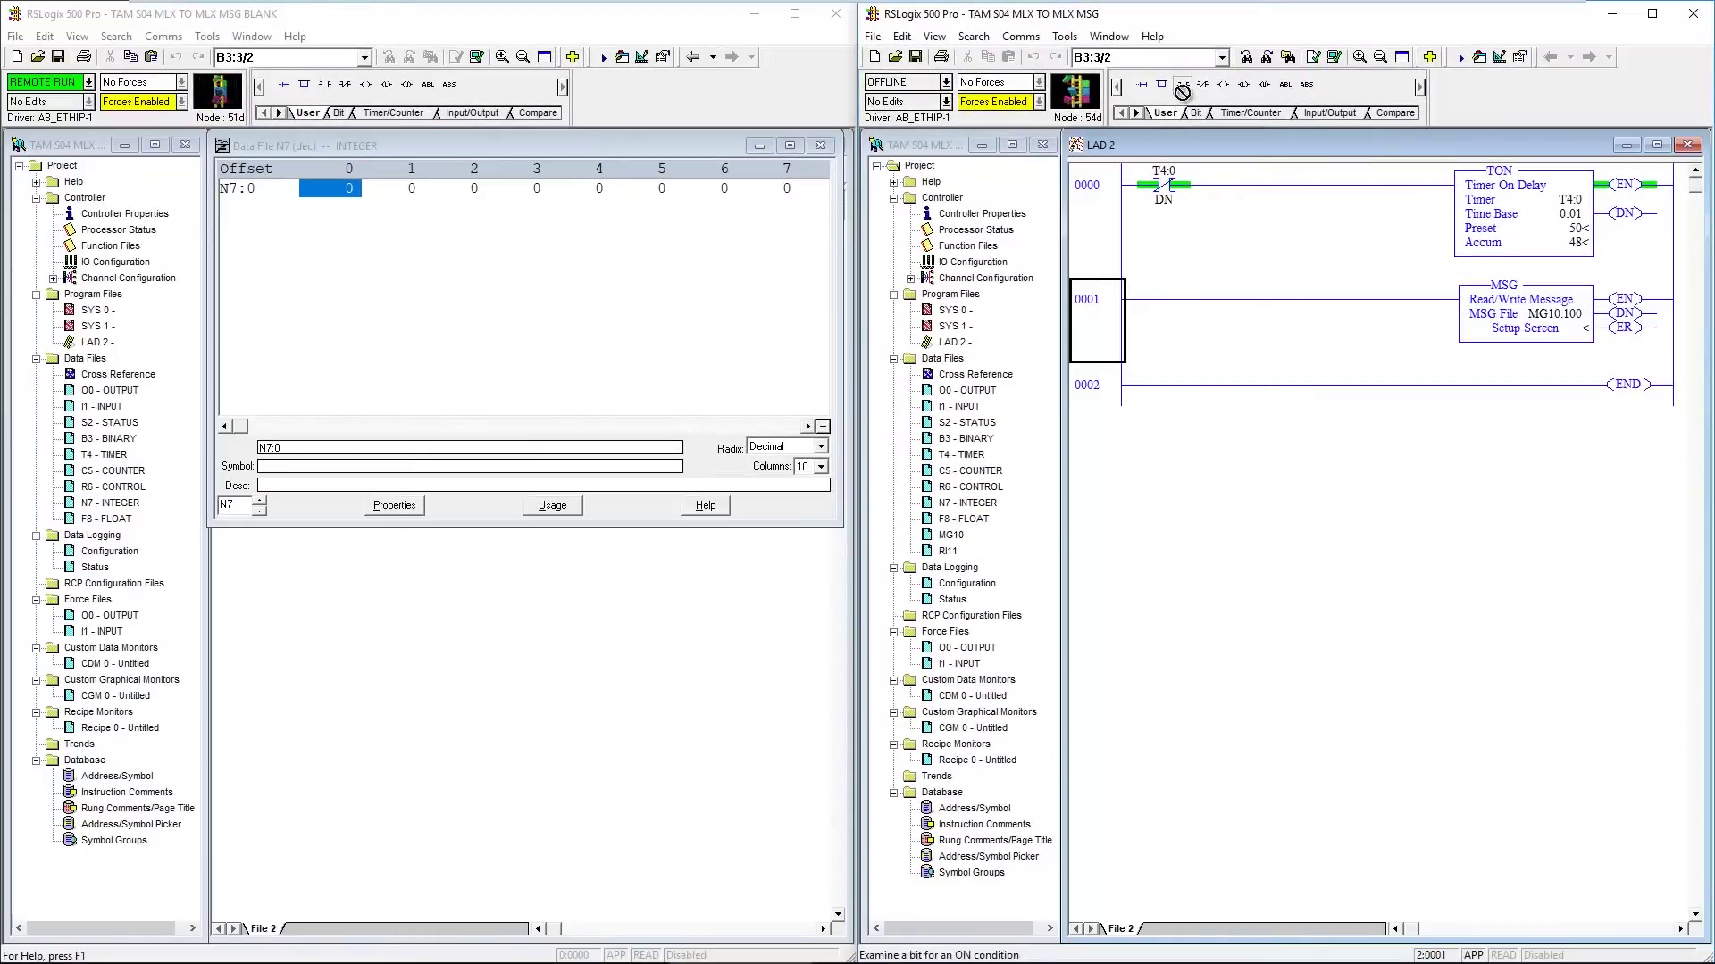
# - Add an XIC contact addressed T4:0/DN before the MSG on rung 0001
pyautogui.moveTo(1181, 84); pyautogui.dragTo(1136, 304)
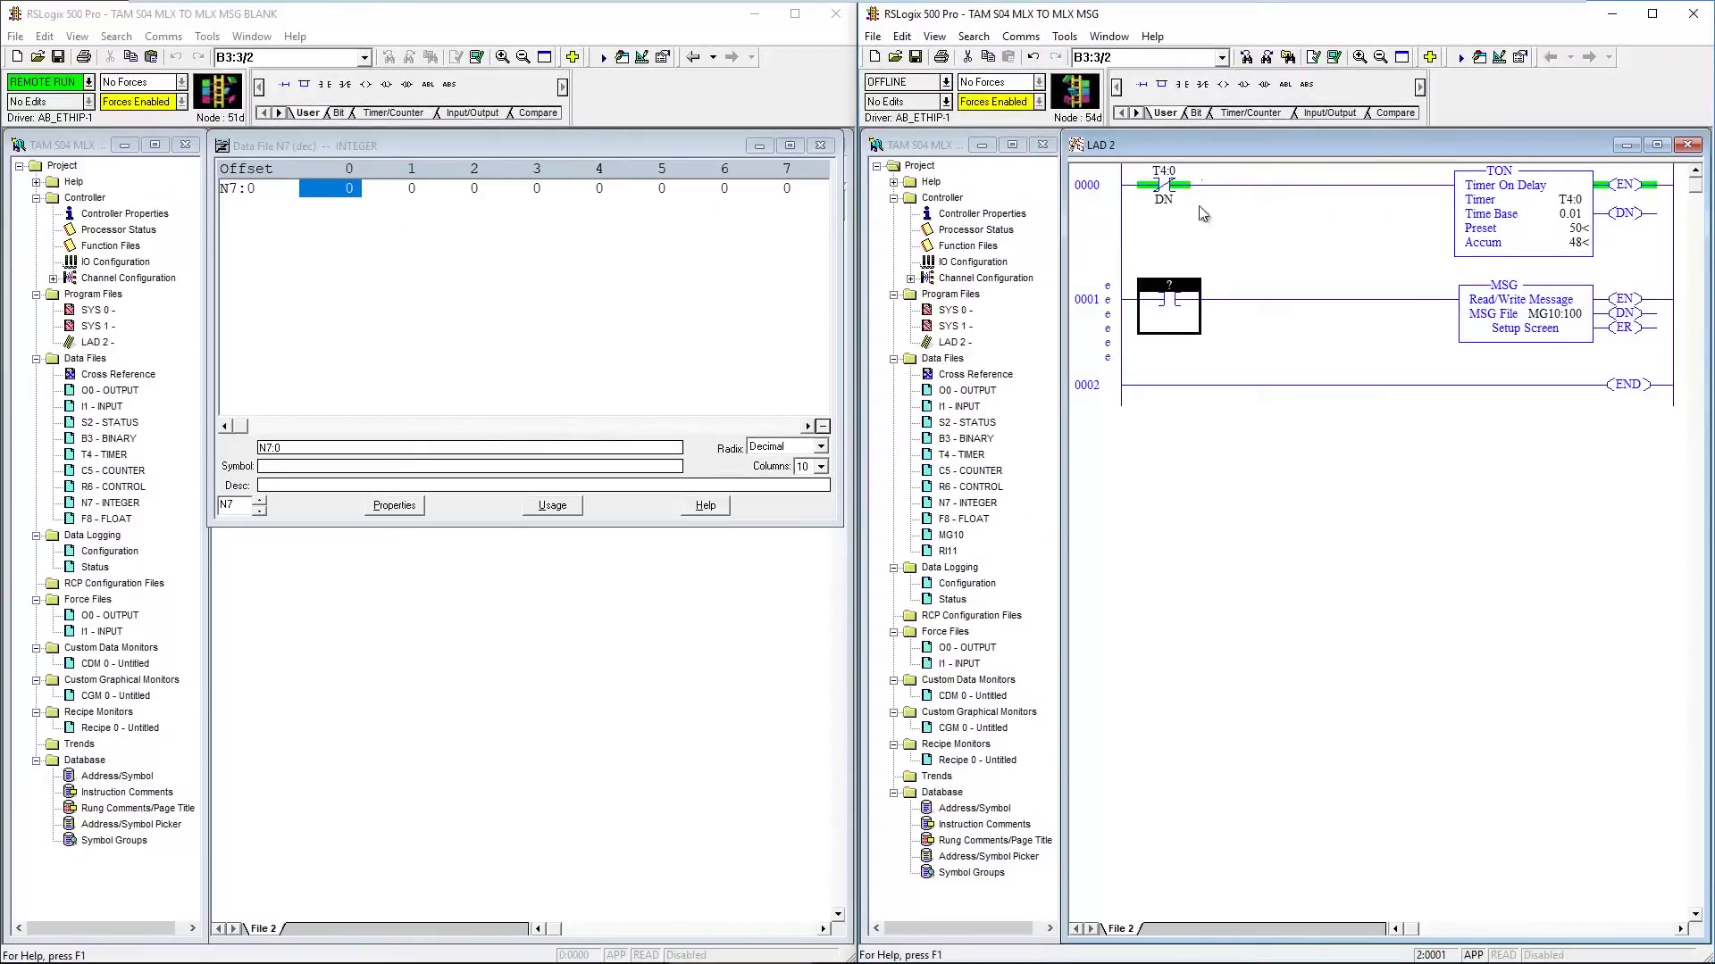
pyautogui.moveTo(1165, 176); pyautogui.dragTo(1170, 299)
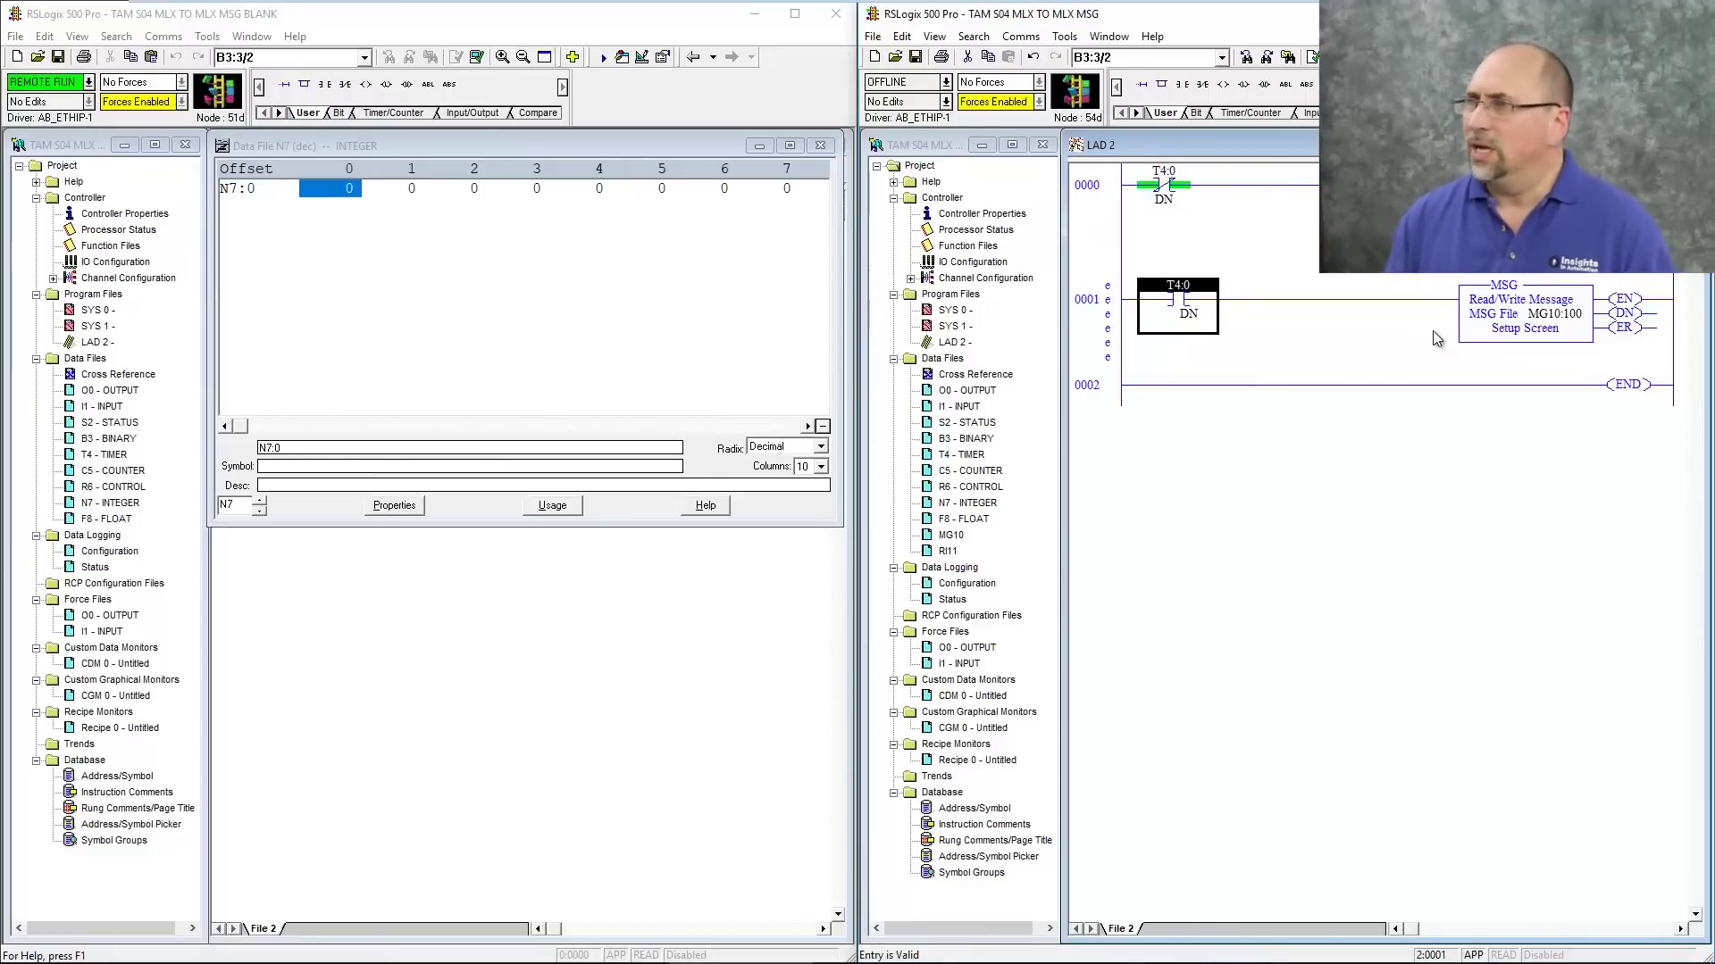
# - Download to the MicroLogix 1400, return it to Run mode and go online
pyautogui.click(1115, 330)
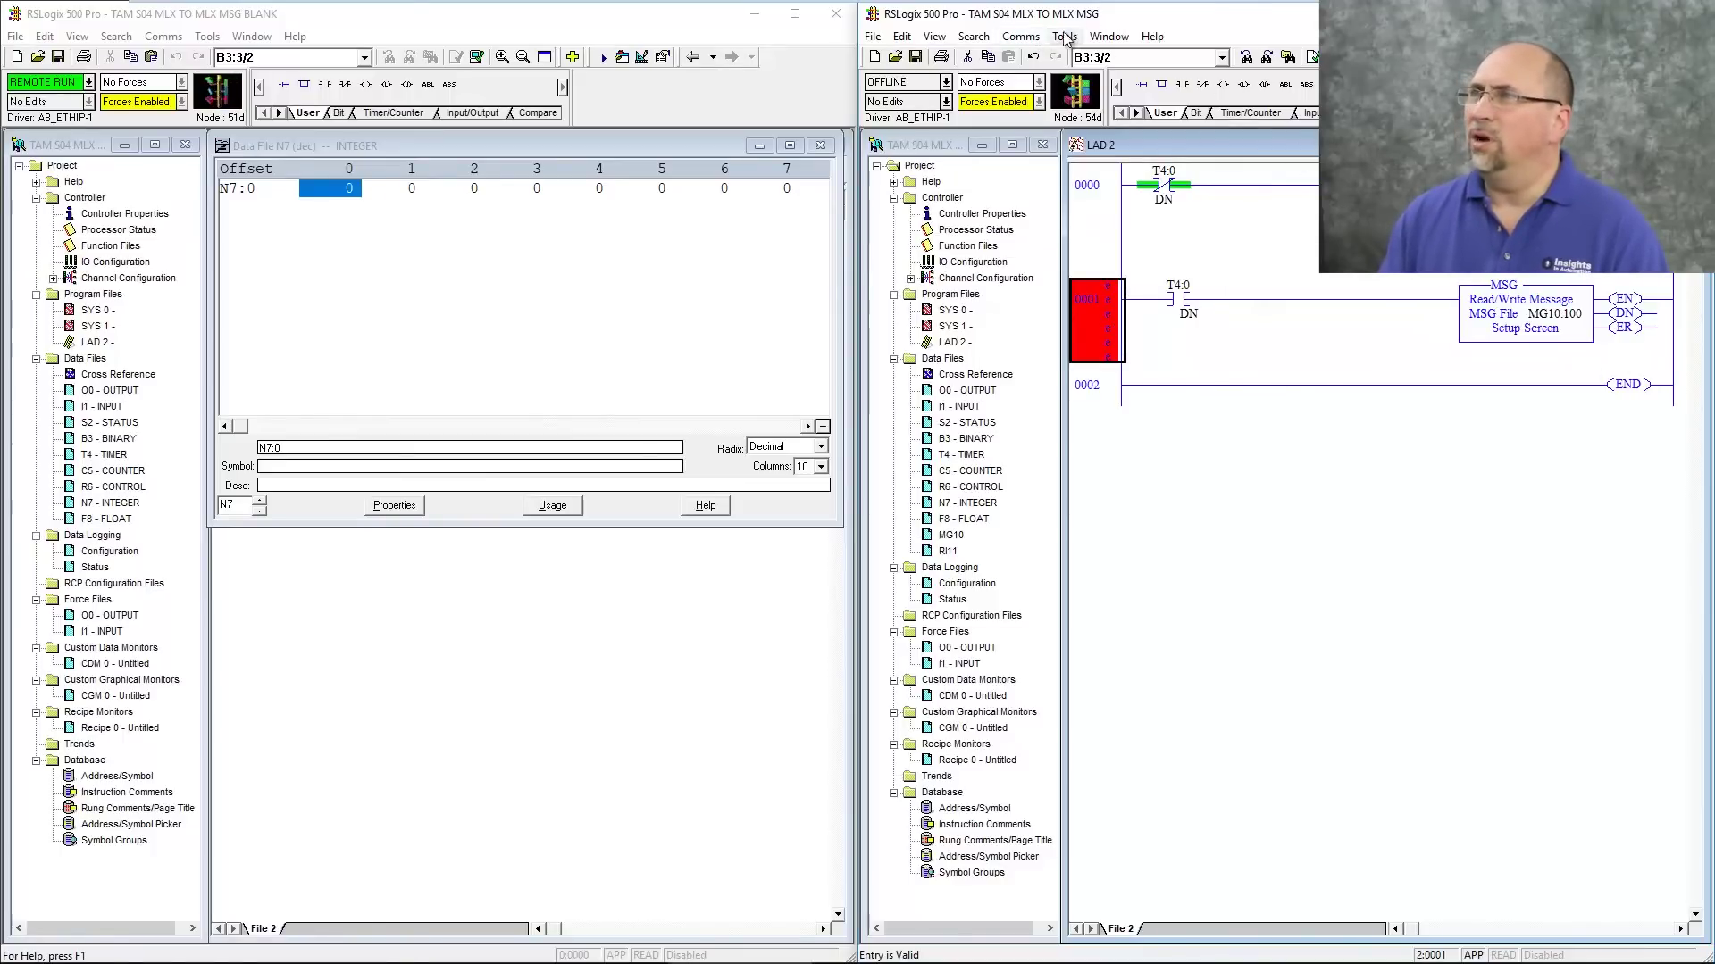
pyautogui.click(1021, 36)
pyautogui.click(1040, 115)
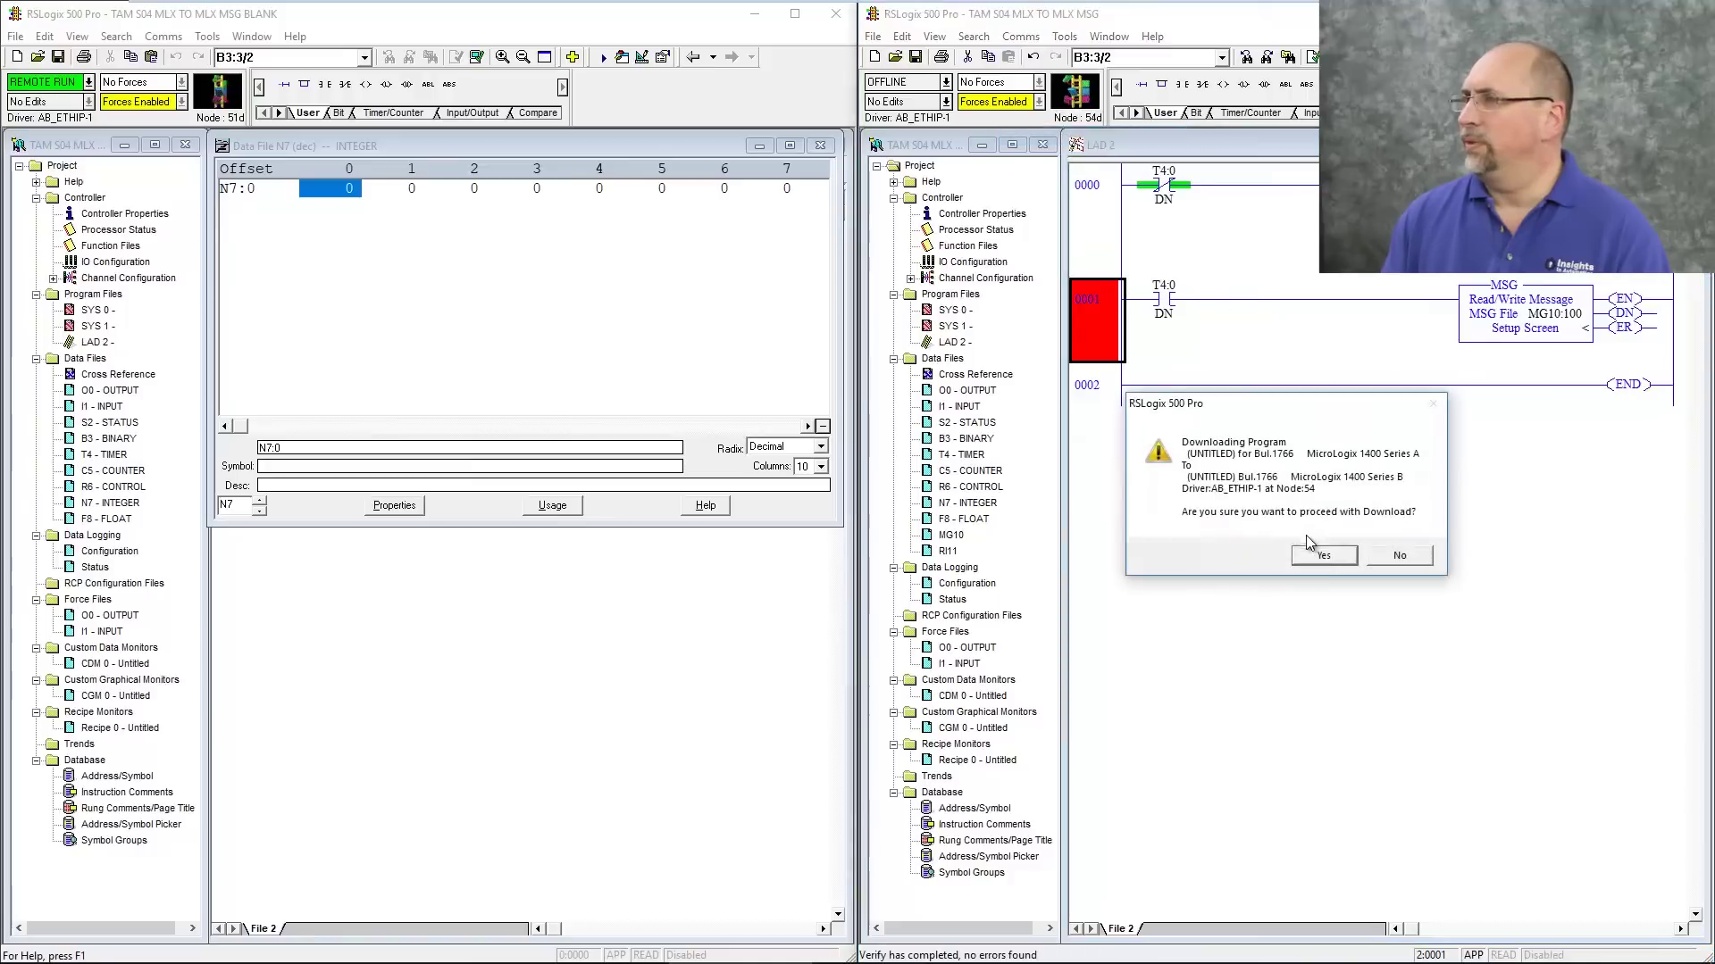
pyautogui.click(1316, 560)
pyautogui.click(1335, 534)
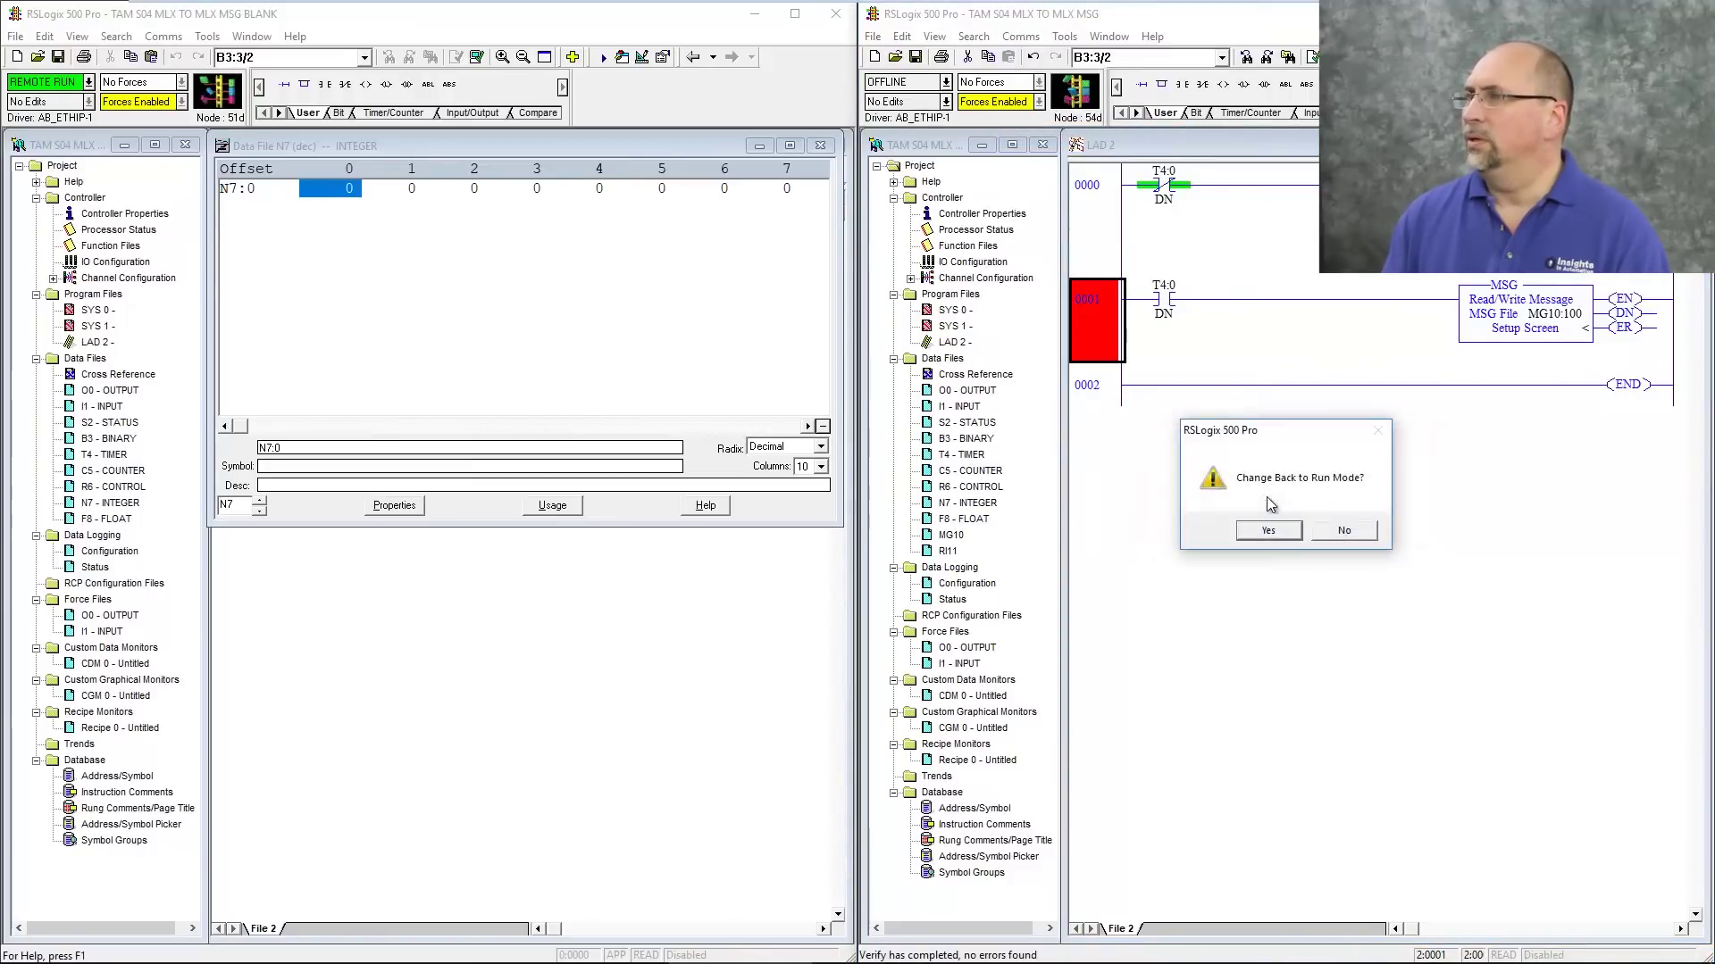
pyautogui.click(1269, 530)
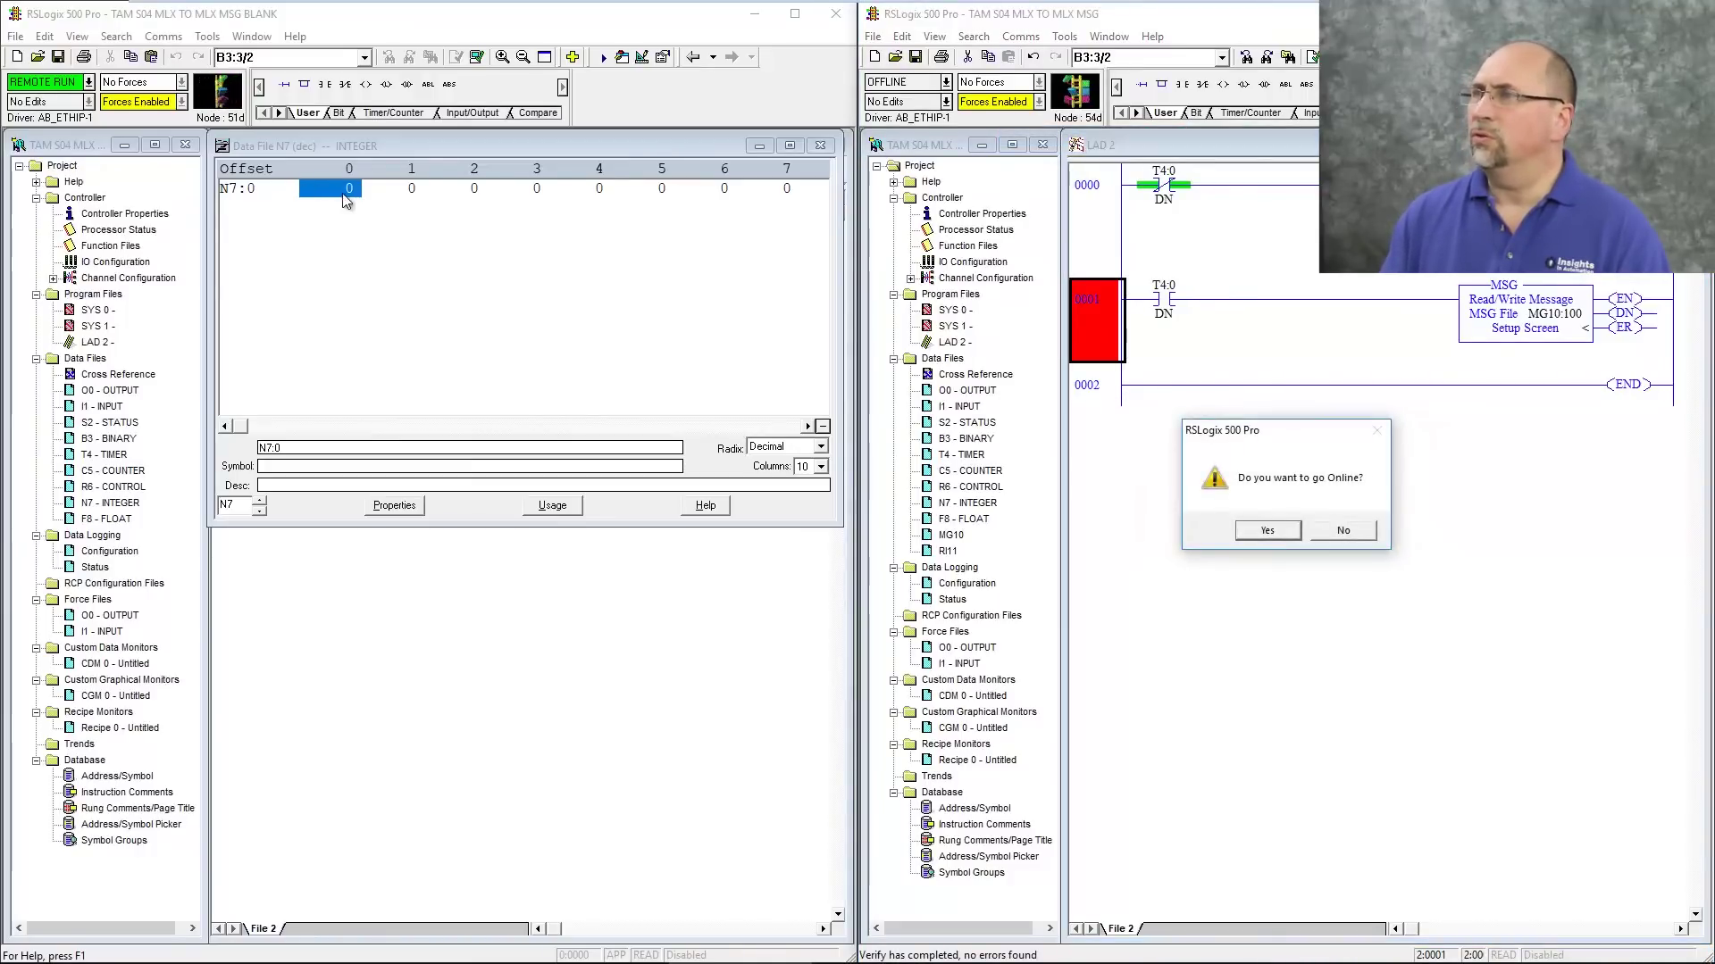
pyautogui.click(1244, 534)
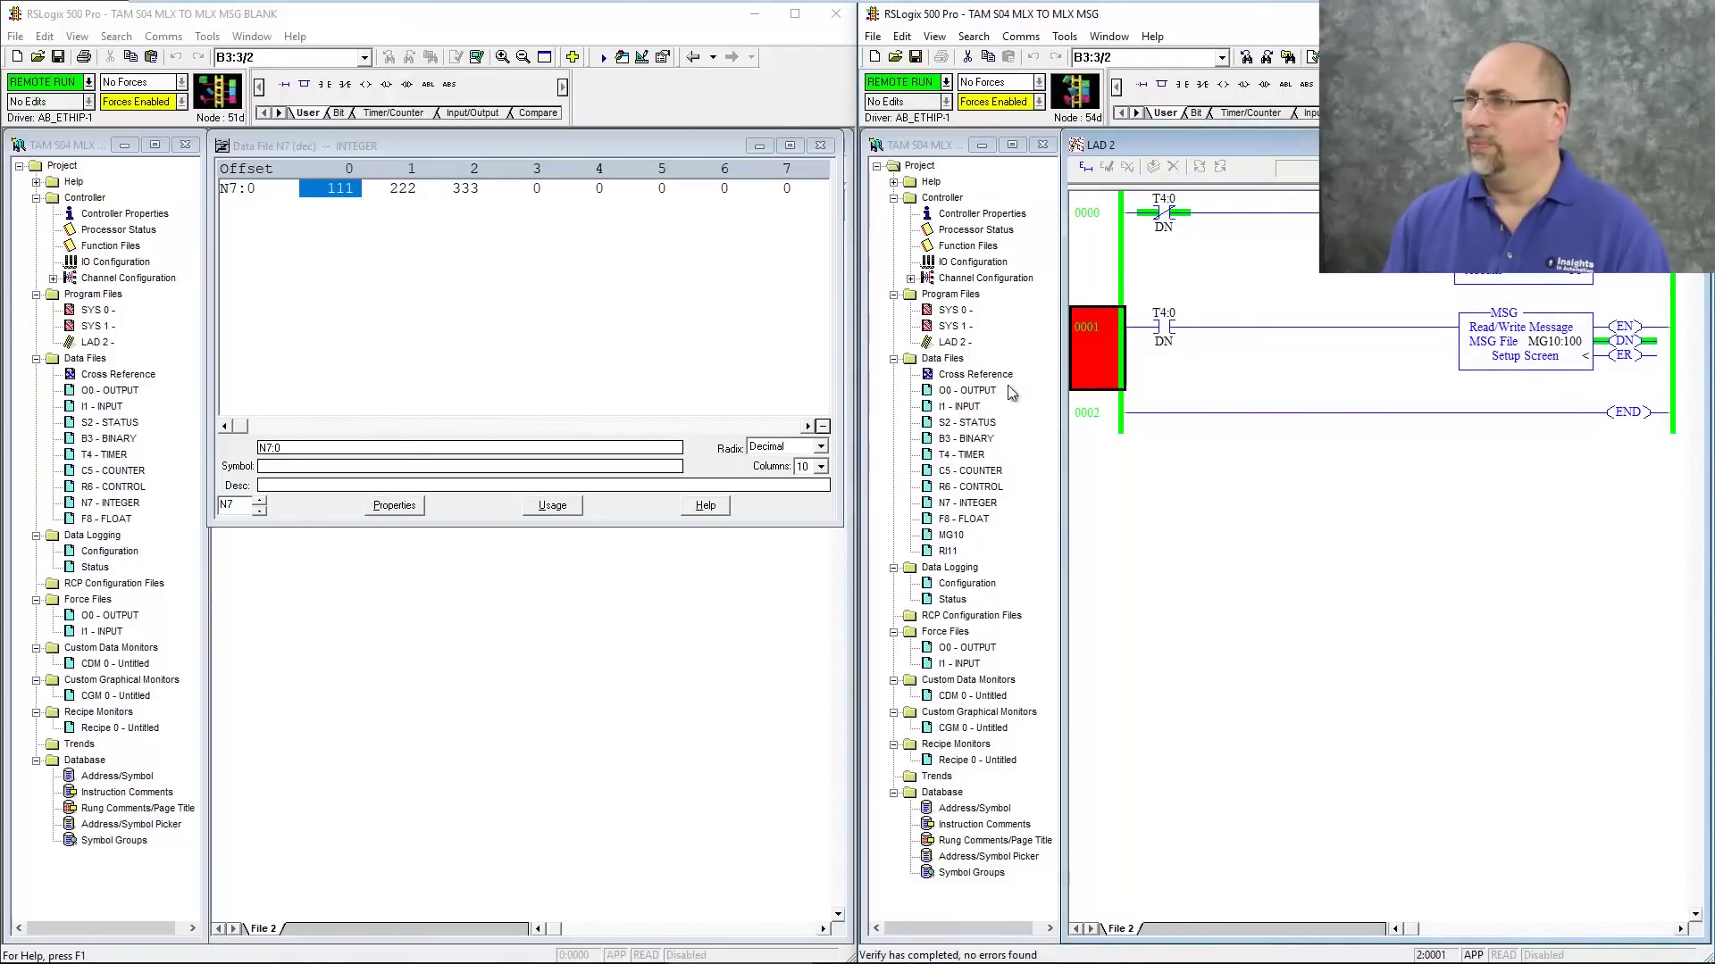
# - Change N7:0, N7:1 and N7:2 online to 1, 2 and 3
pyautogui.doubleClick(964, 504)
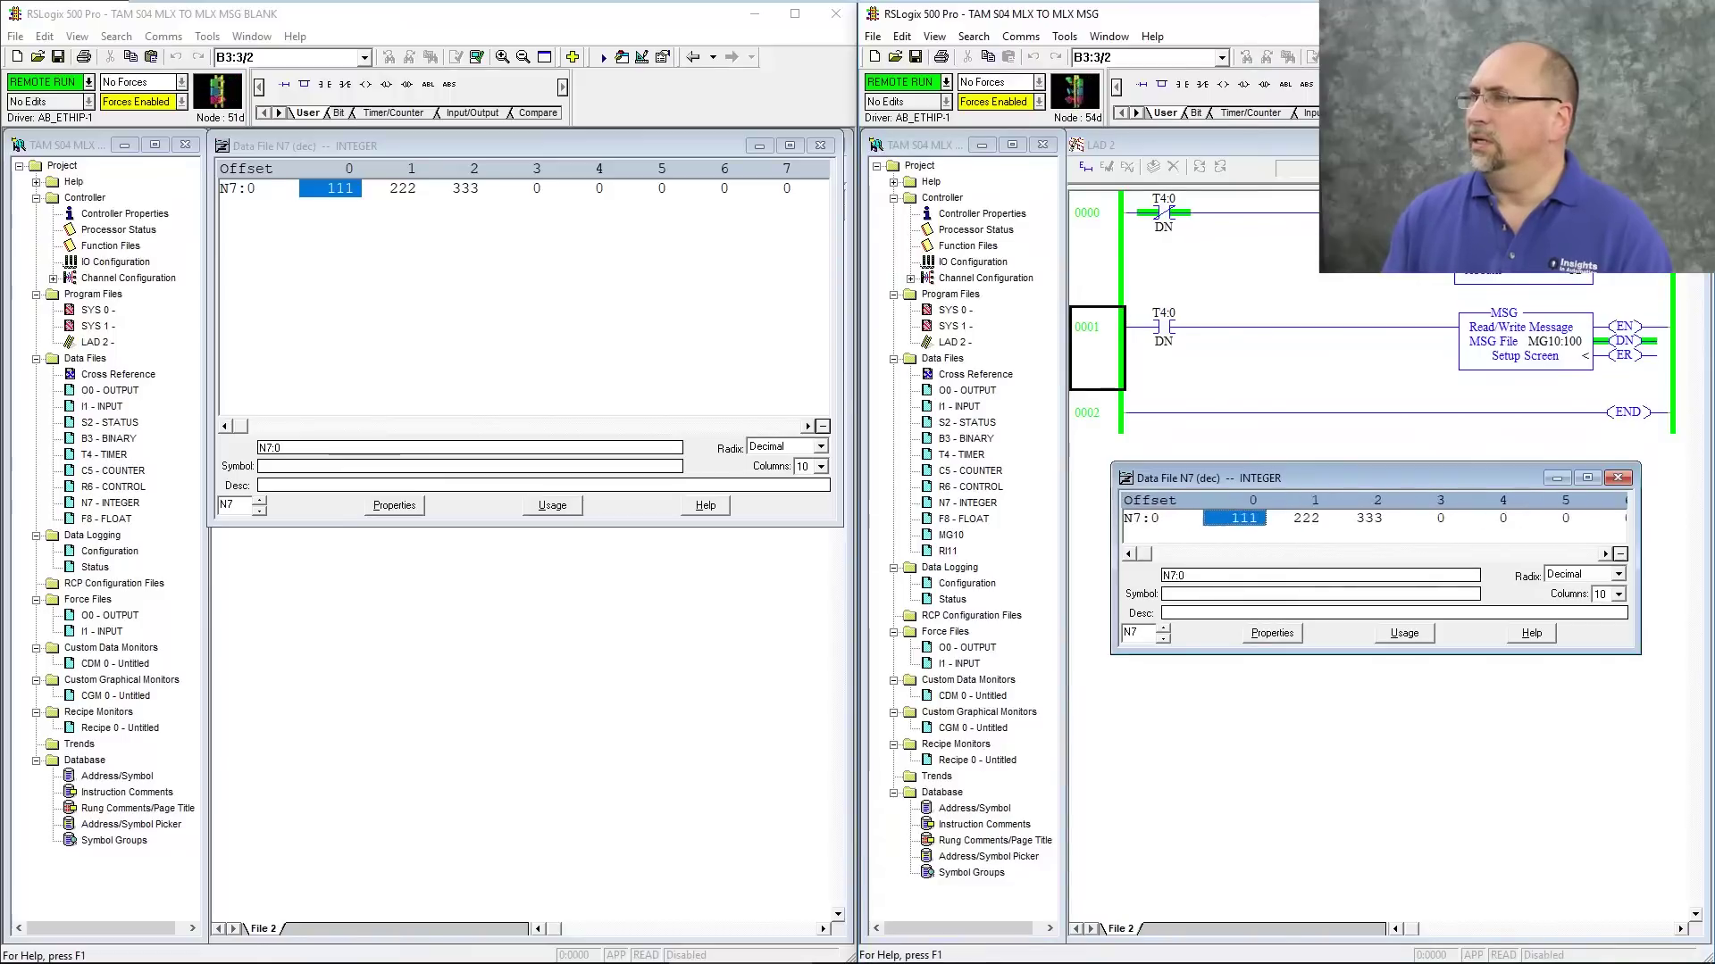
pyautogui.write('1')
pyautogui.press('Return')
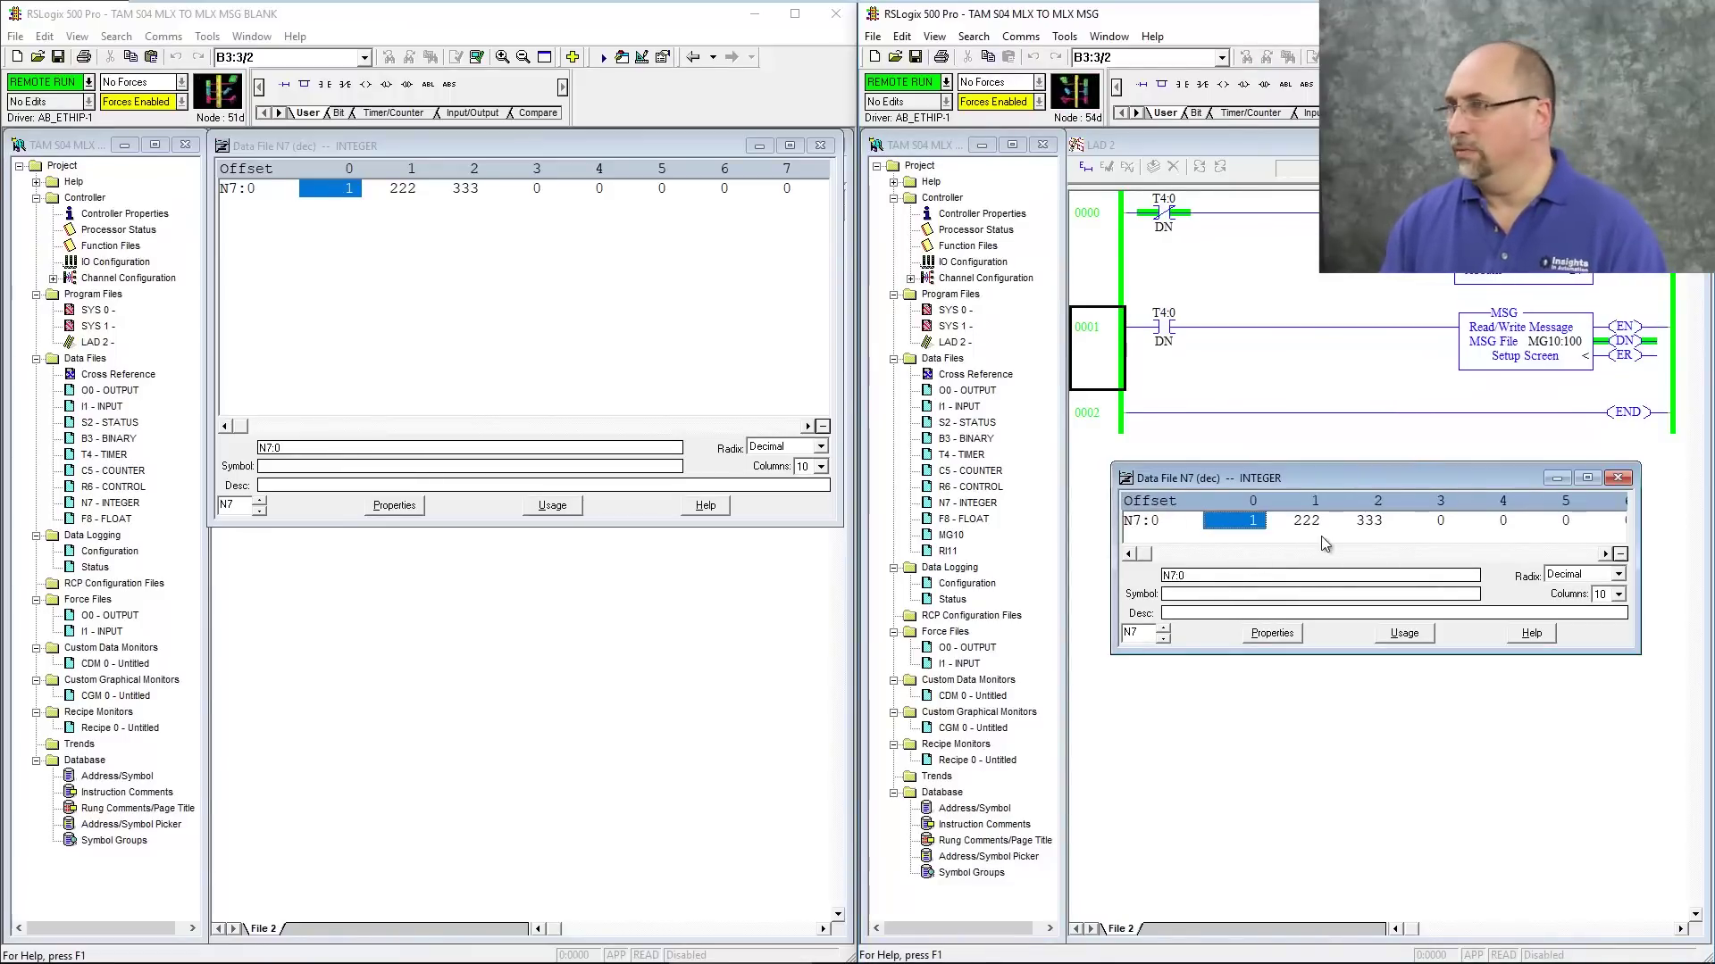
pyautogui.click(1300, 522)
pyautogui.write('2')
pyautogui.press('Return')
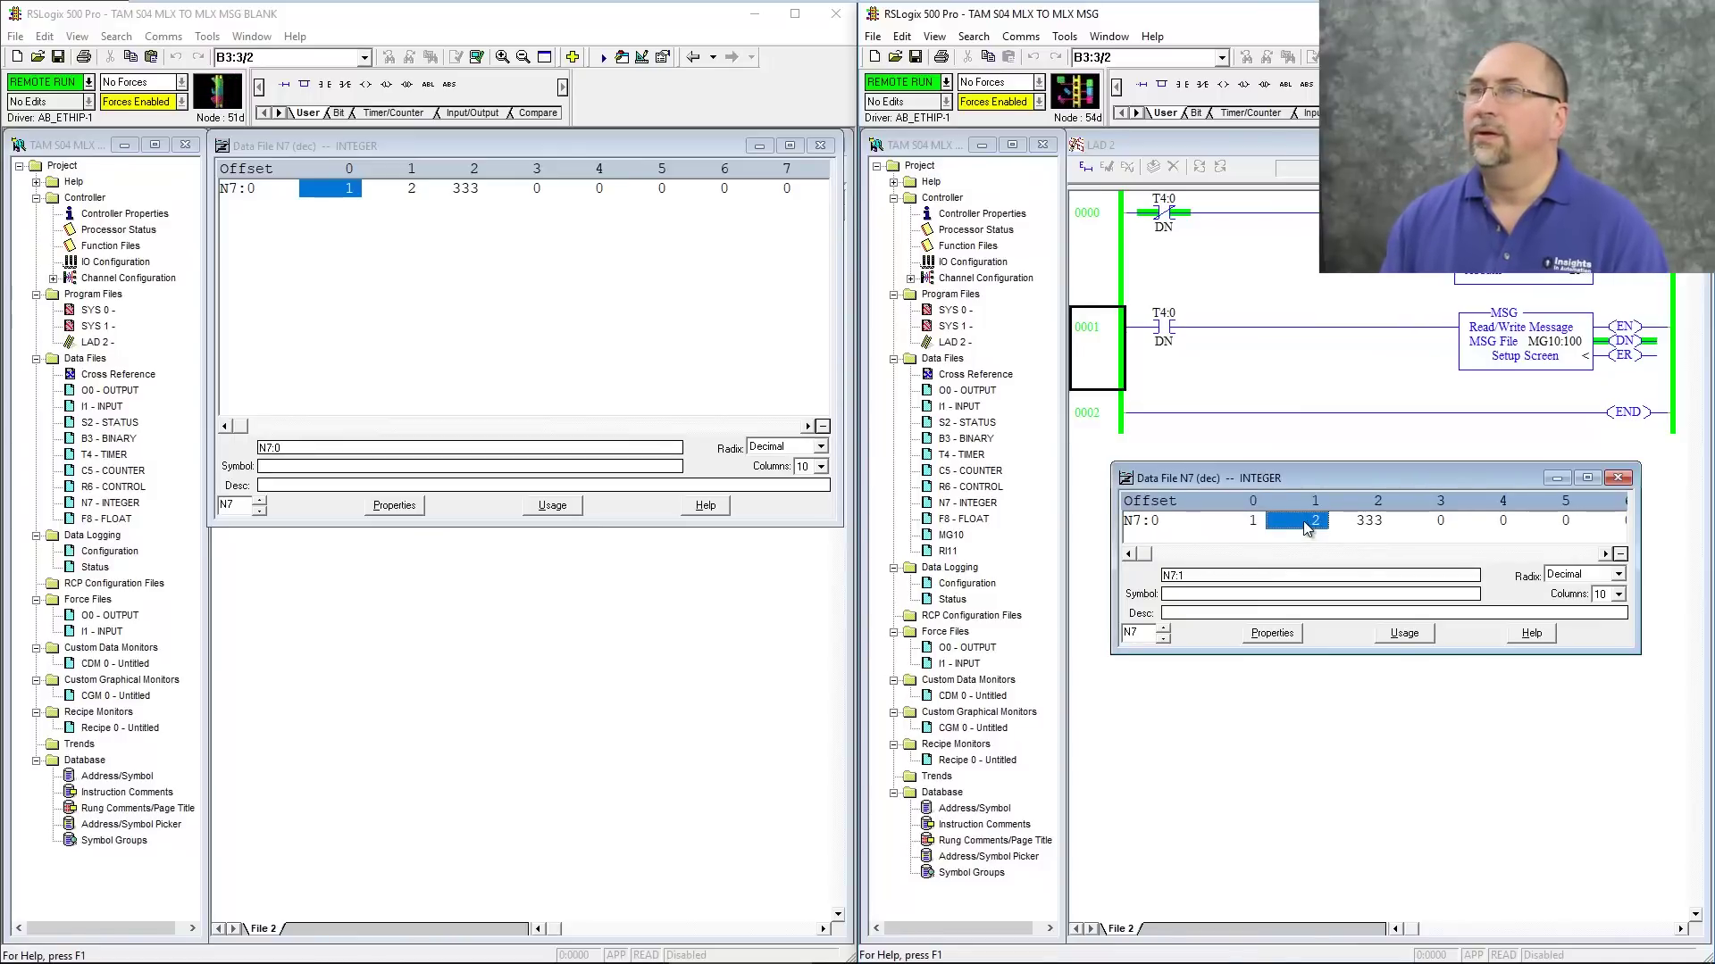
pyautogui.click(1380, 523)
pyautogui.write('3')
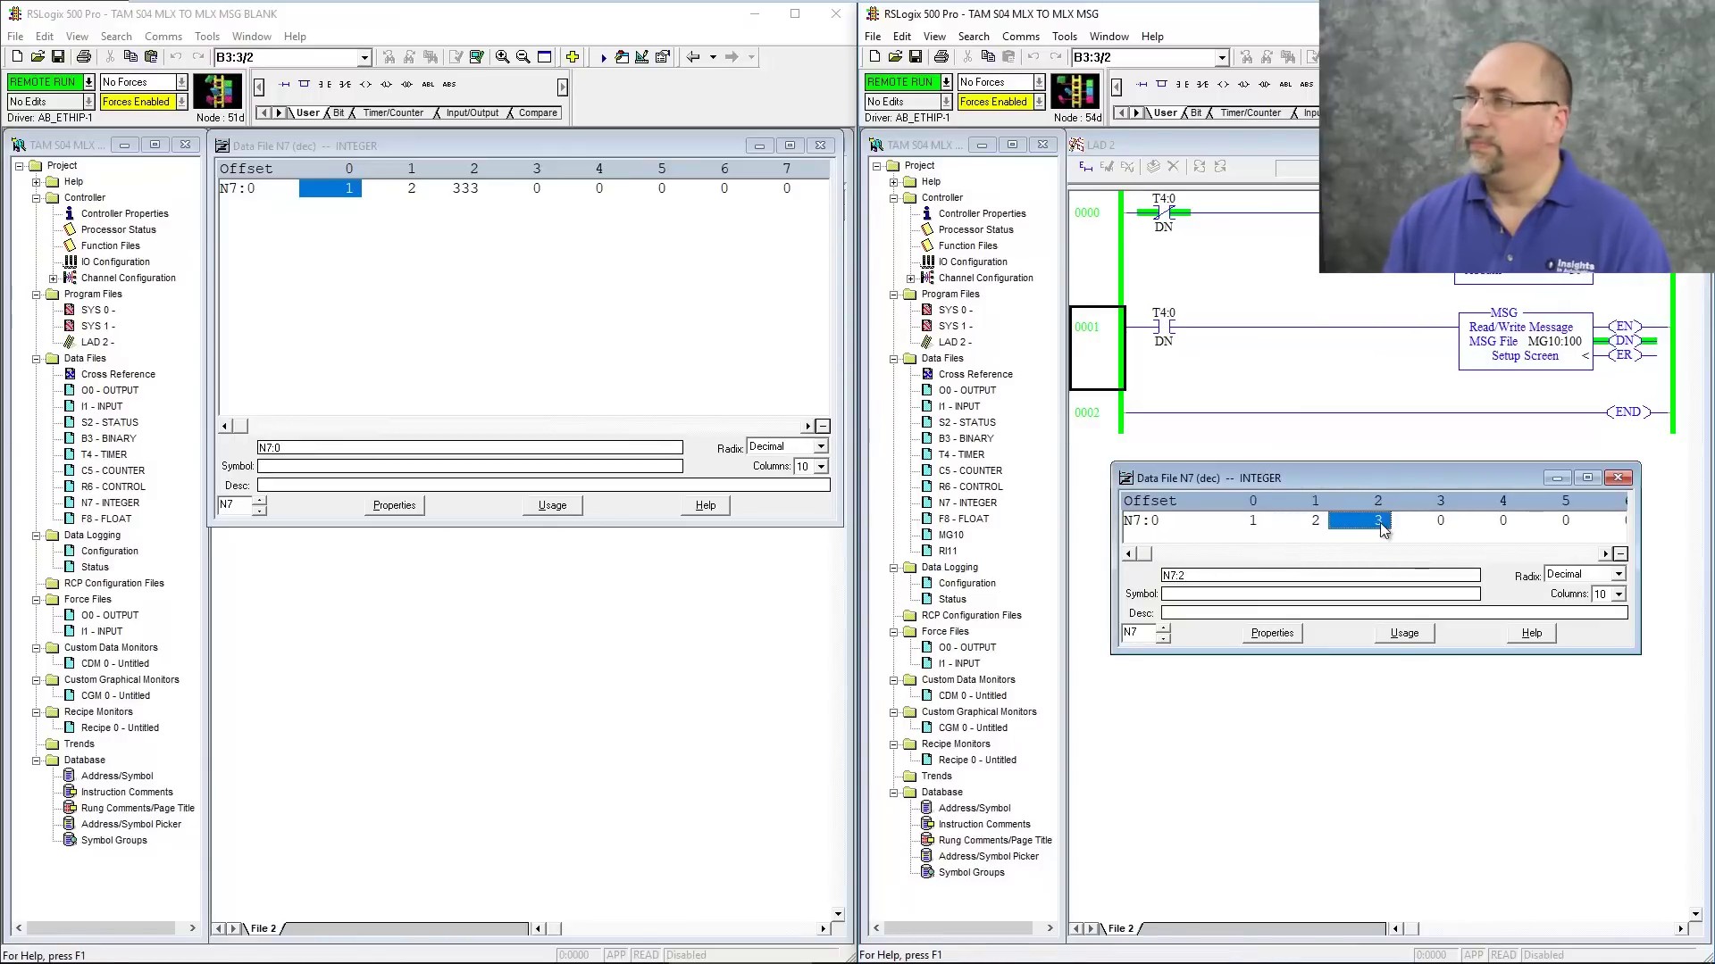